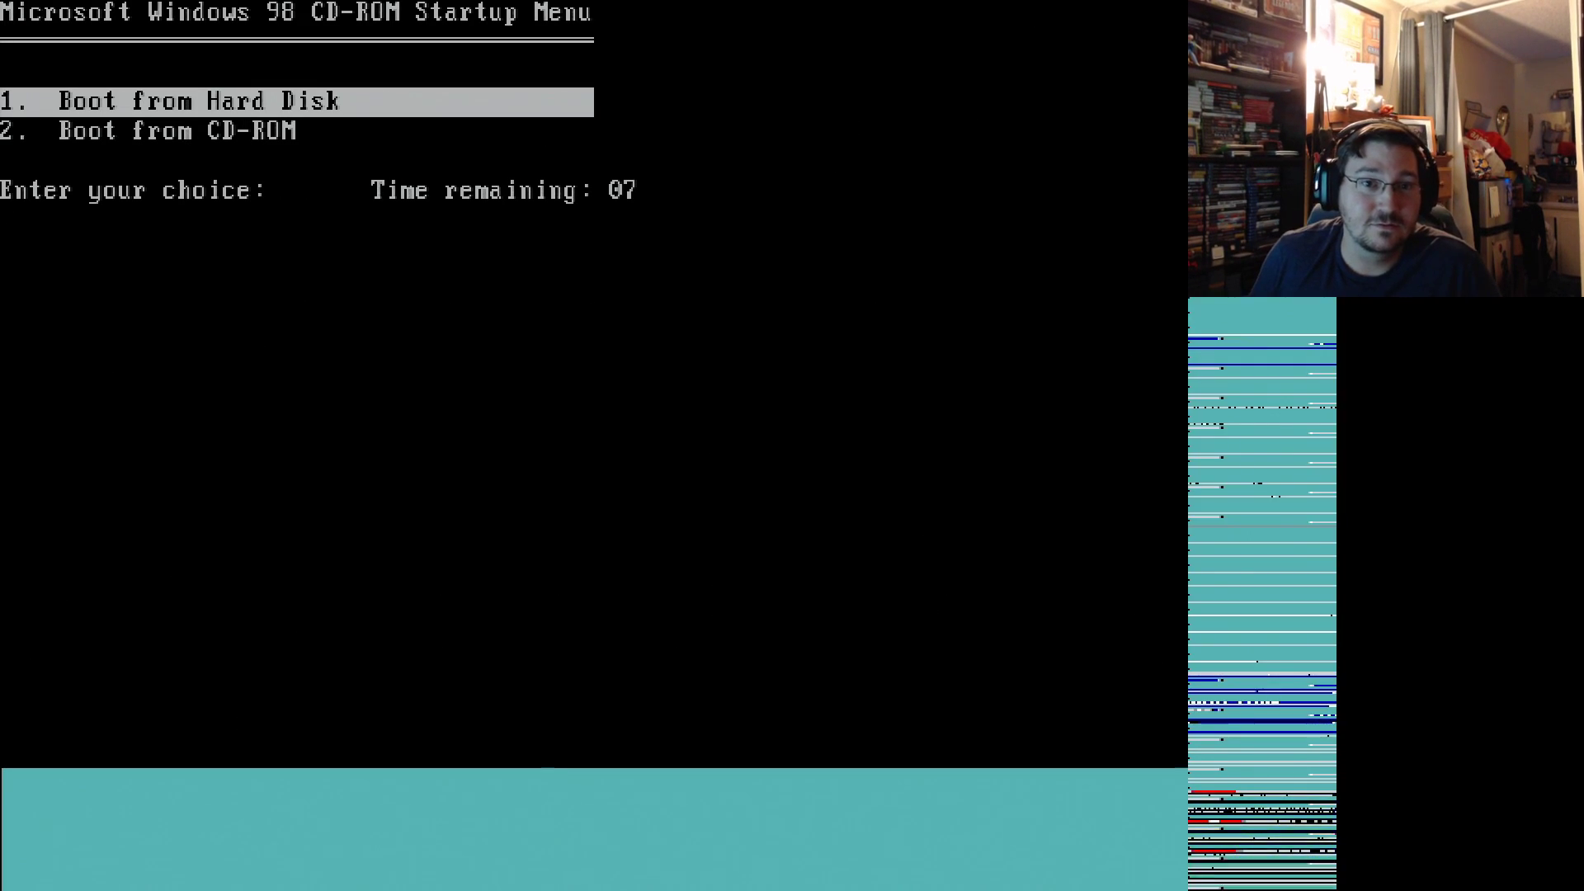
Step: Choose the CD-ROM boot option in the Windows 98 startup menu and start the computer
{"action": "key", "text": "Down"}
{"action": "key", "text": "Up"}
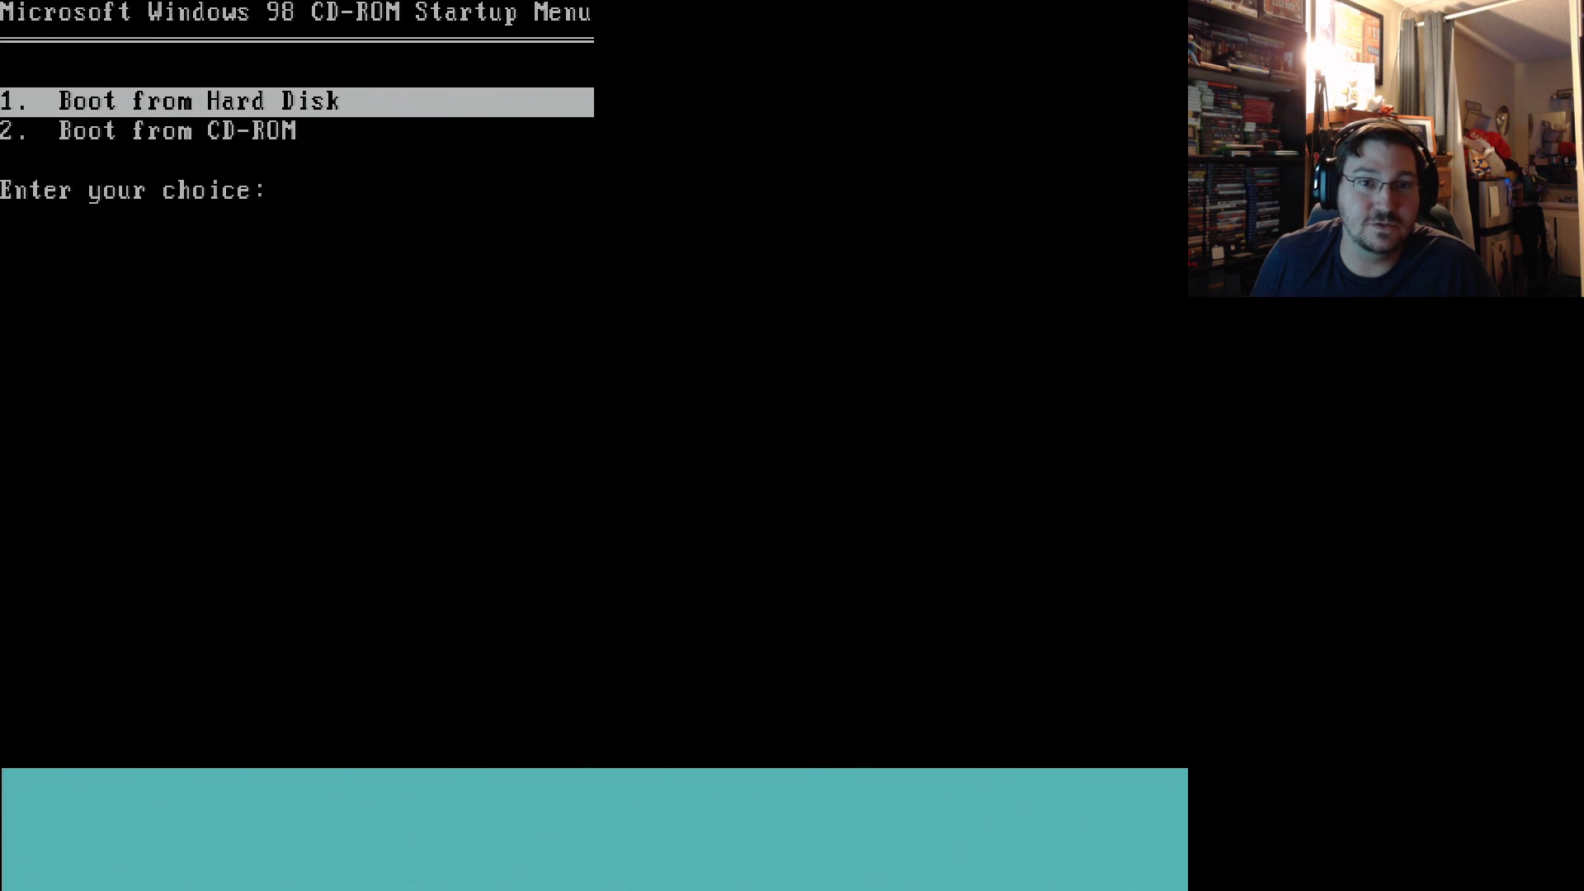
{"action": "key", "text": "Down"}
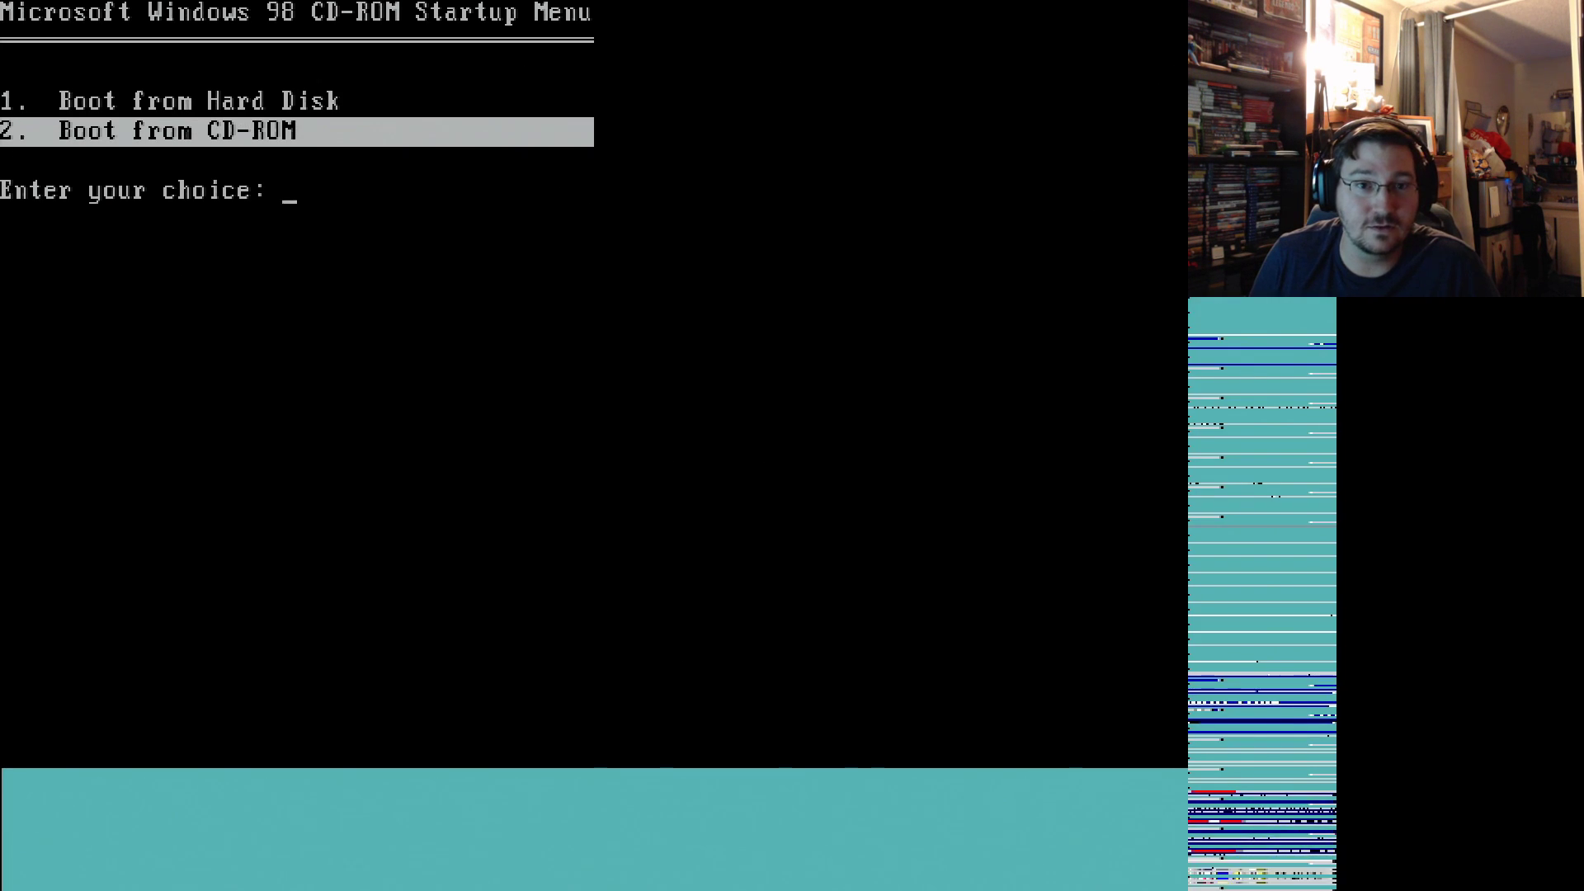
{"action": "key", "text": "Return"}
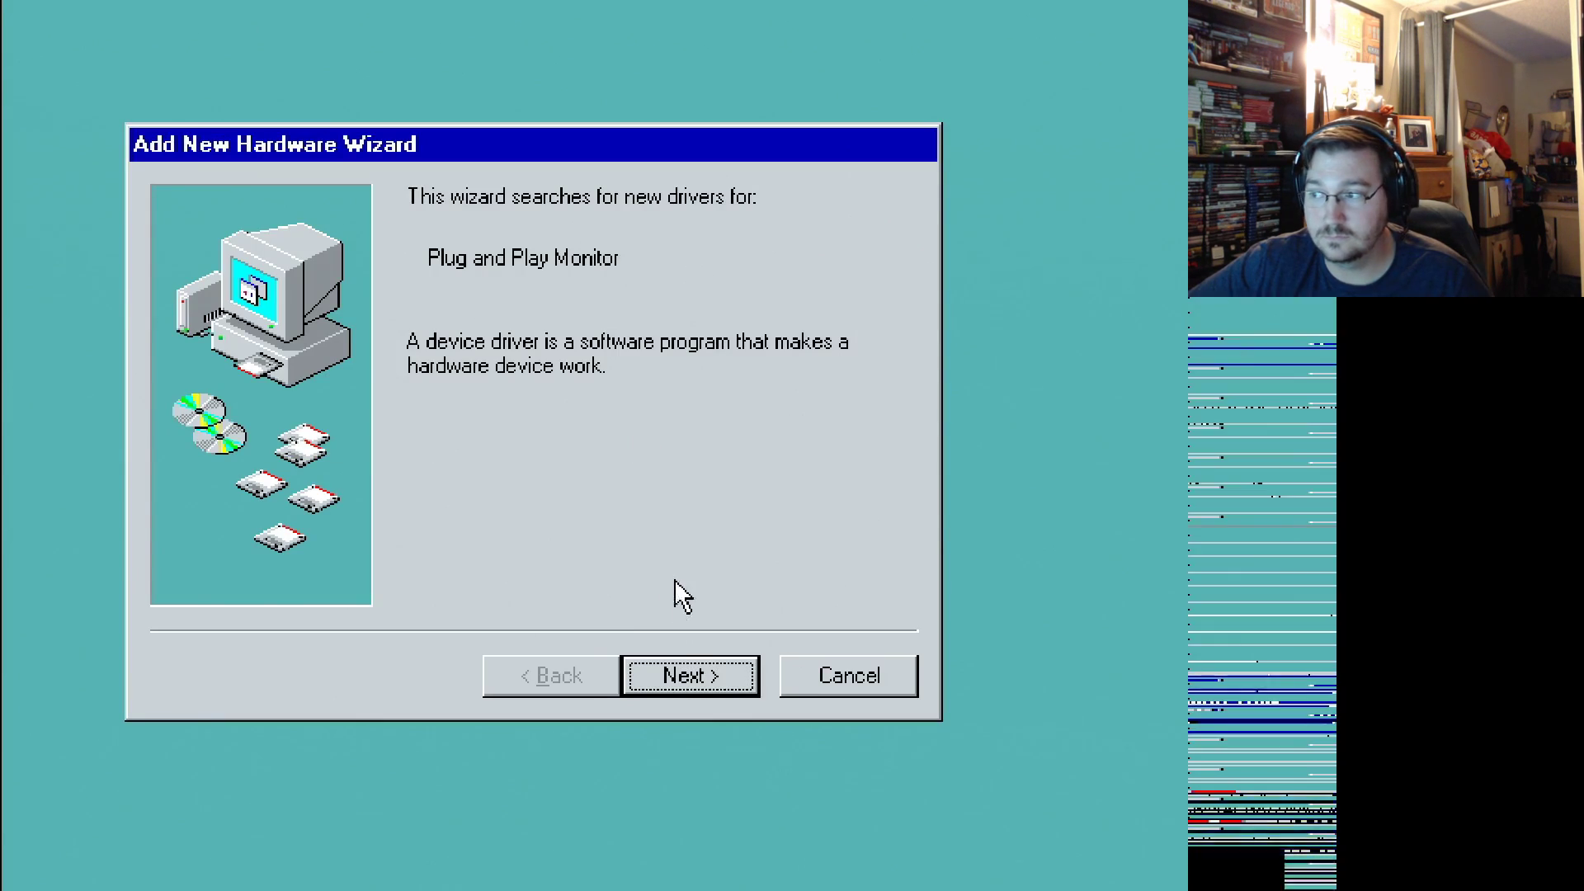
Step: Install the Plug and Play Monitor driver using the recommended best-driver search, including floppy drives and D:\win98 as search locations
{"action": "left_click", "coordinate": [686, 676]}
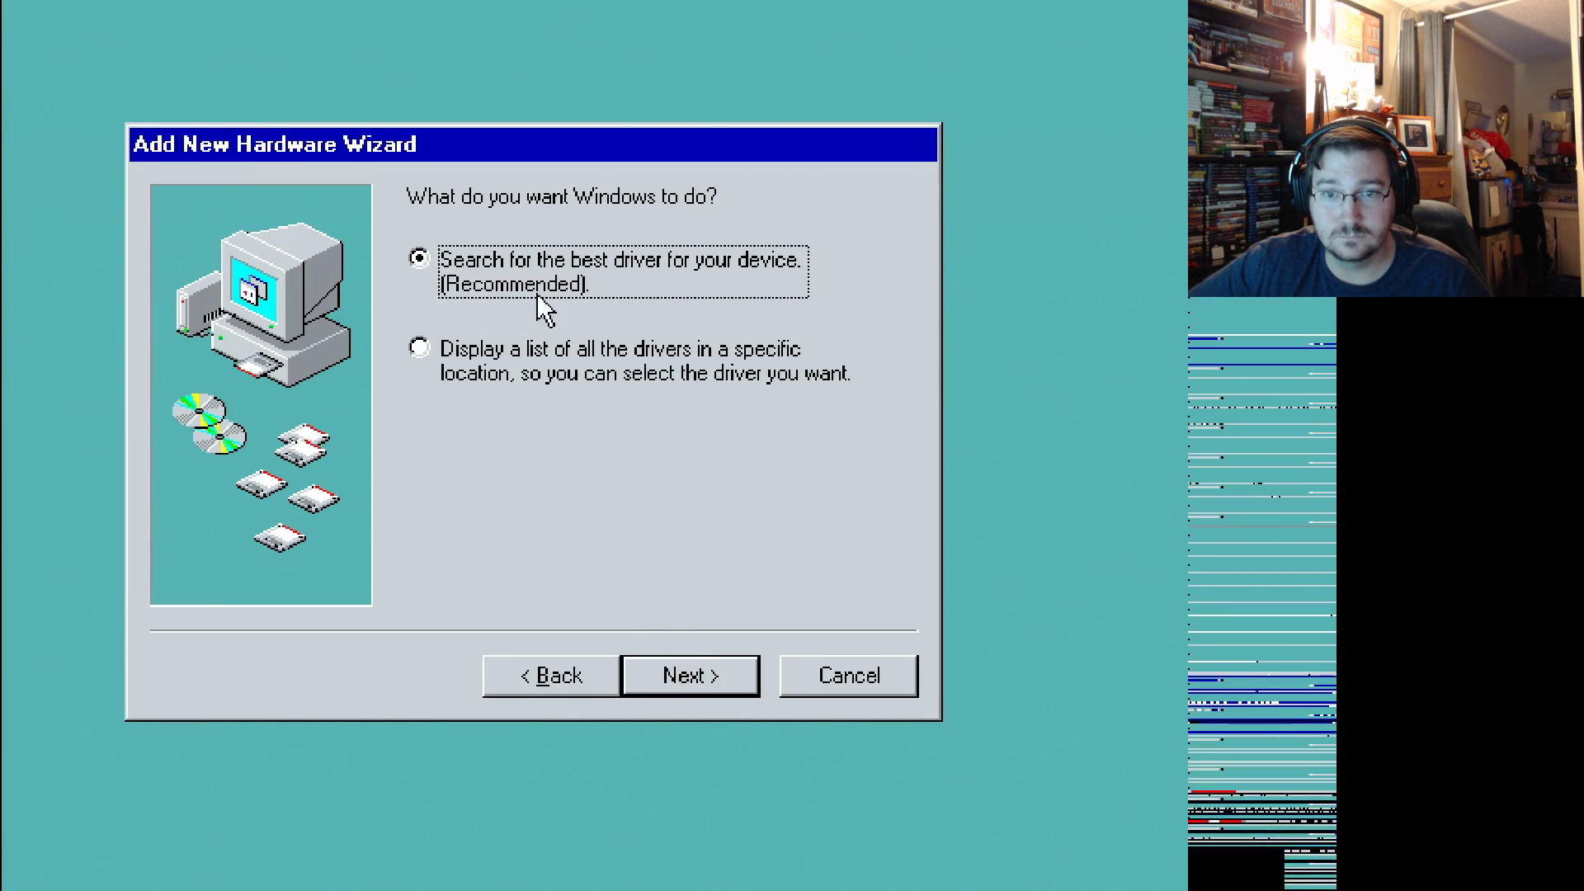
{"action": "left_click", "coordinate": [686, 676]}
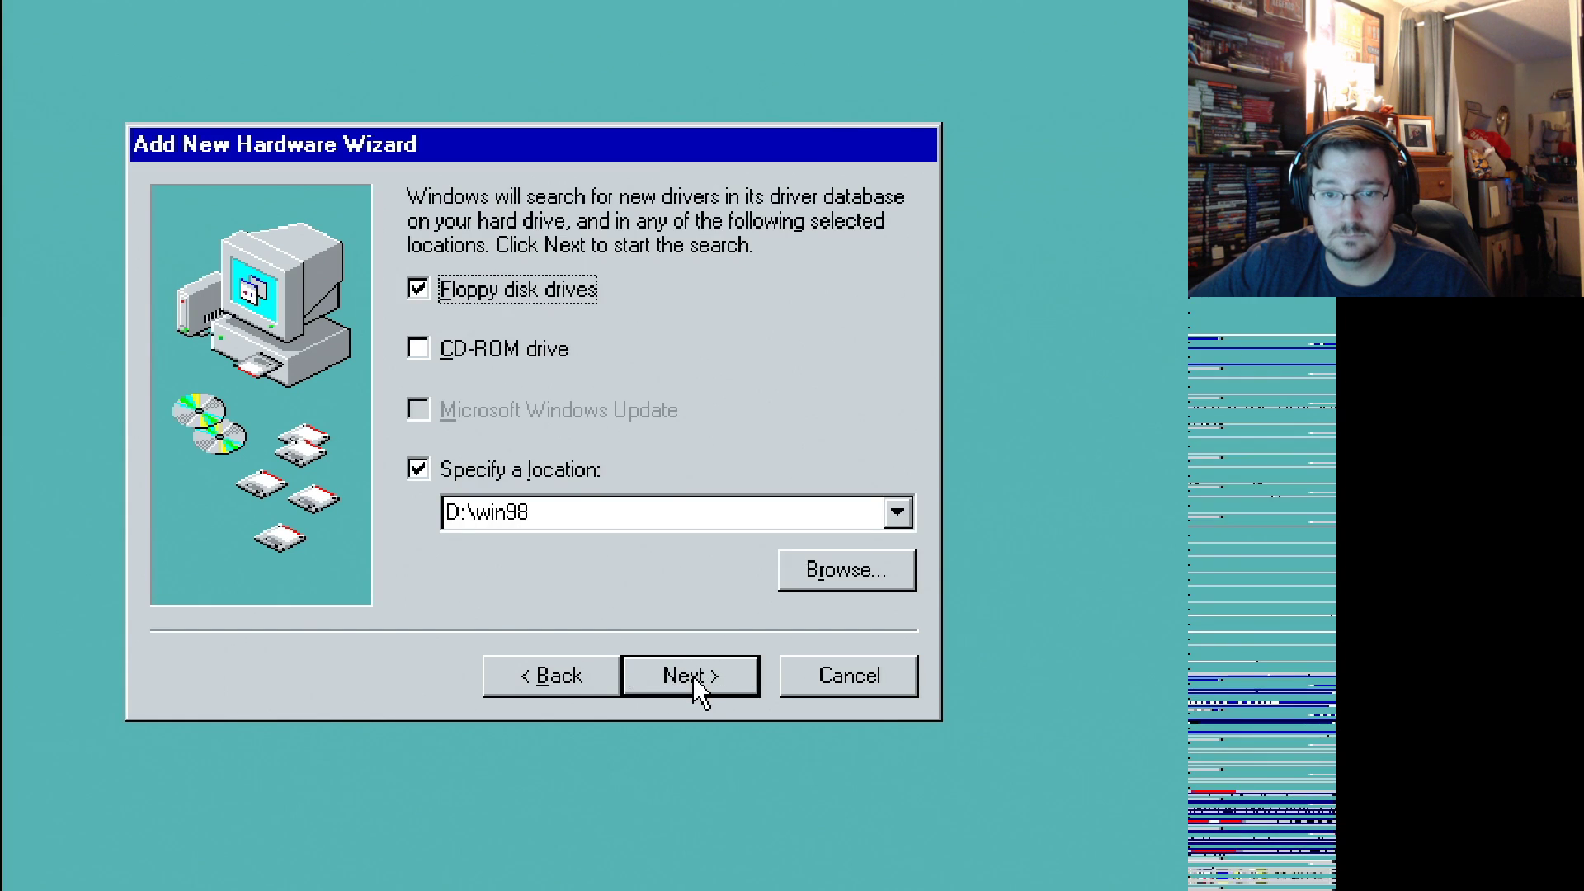
{"action": "left_click", "coordinate": [698, 691]}
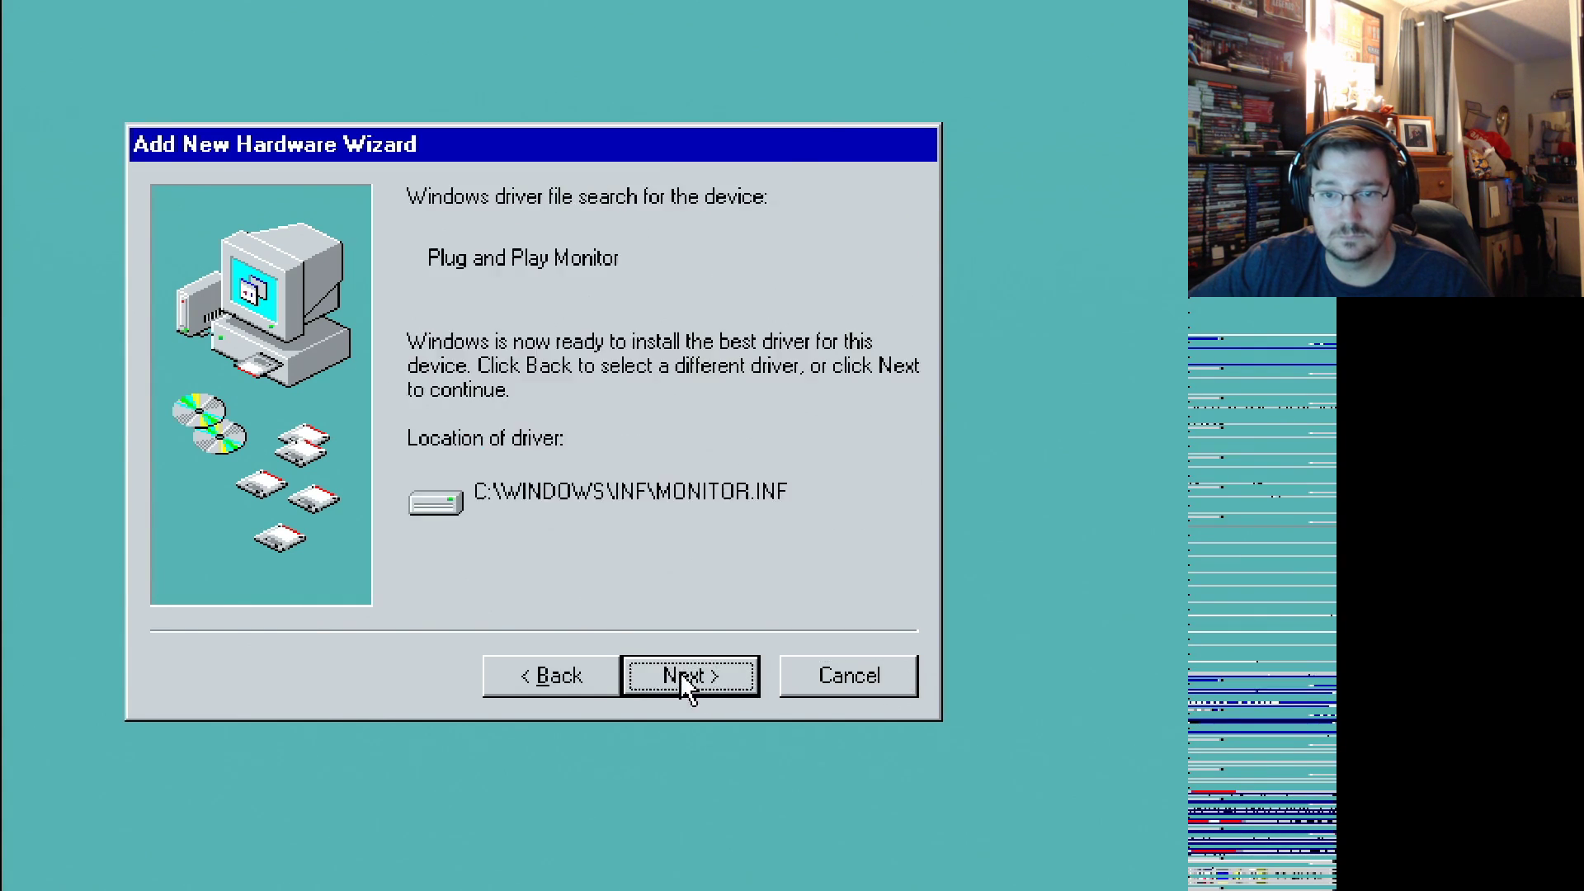
{"action": "left_click", "coordinate": [682, 675]}
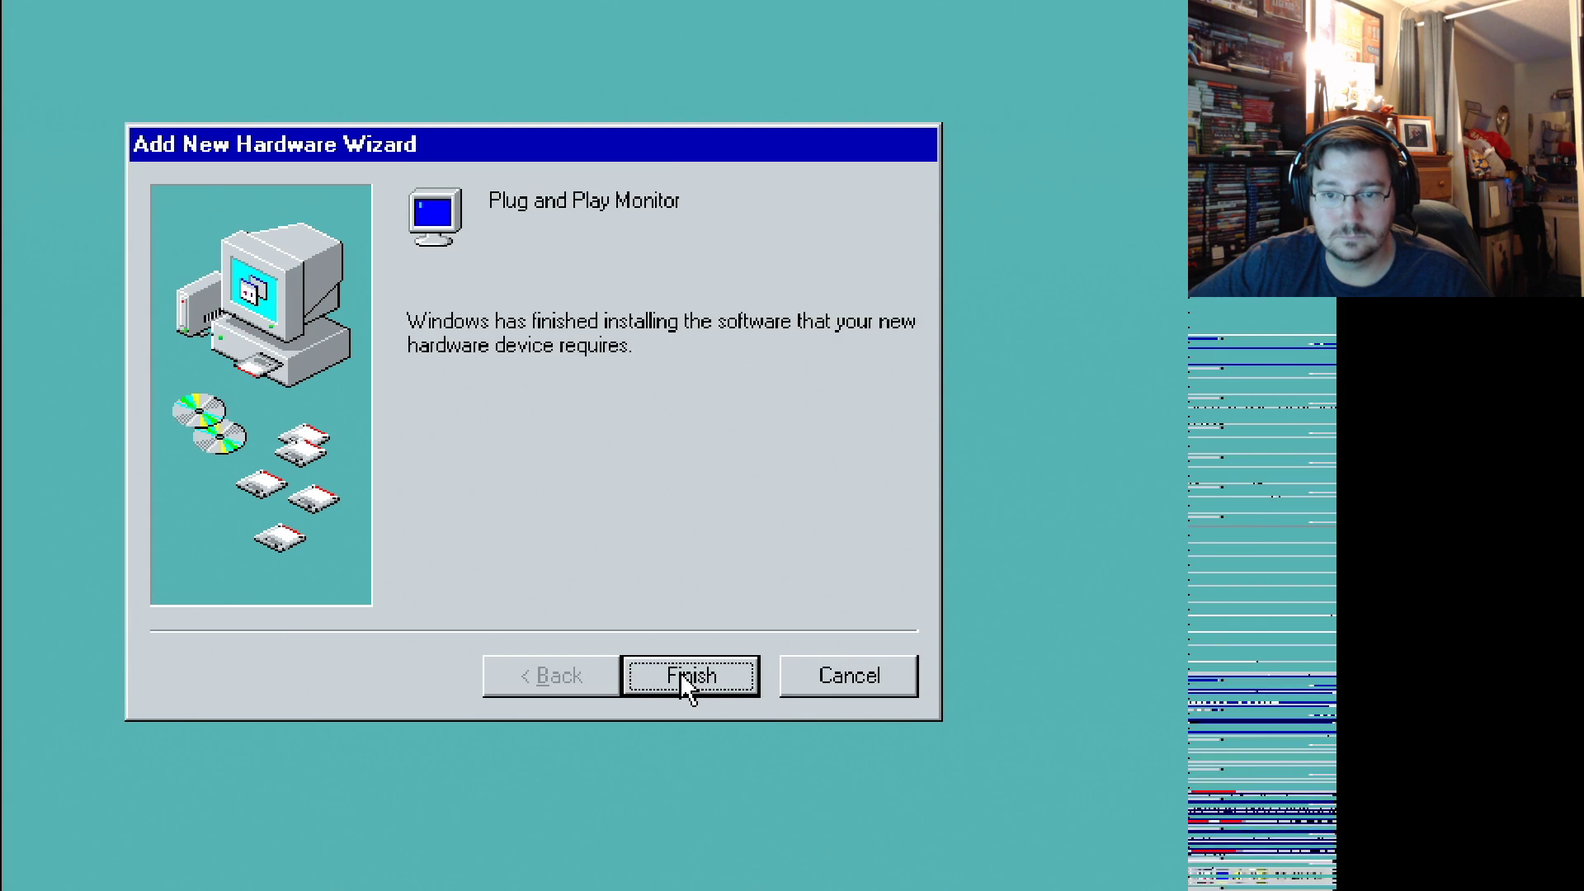
{"action": "left_click", "coordinate": [685, 675]}
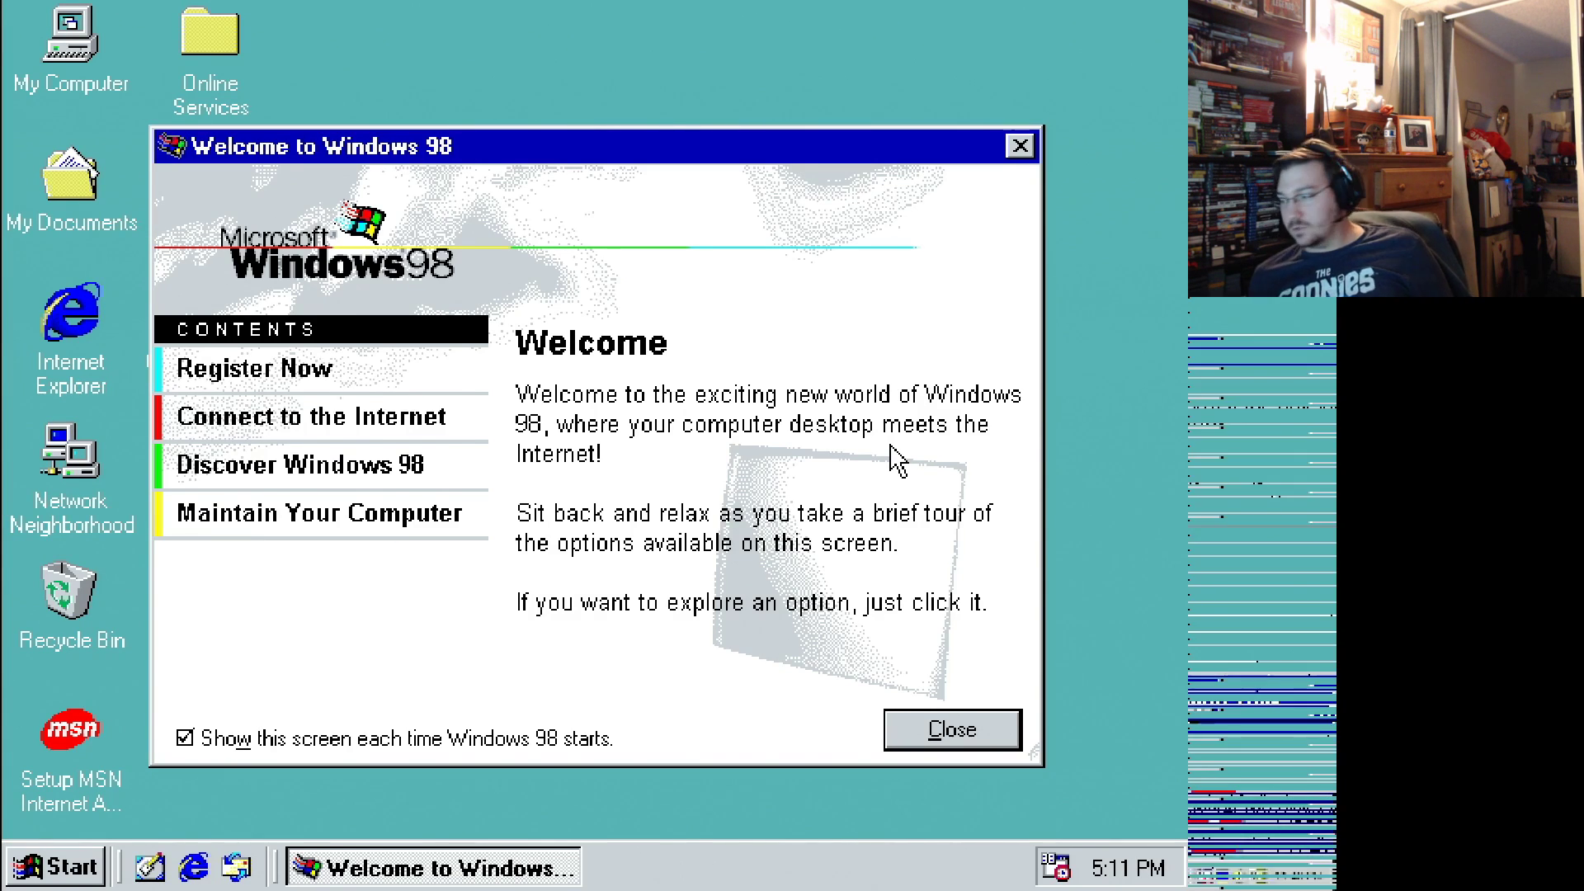
Step: Dismiss the Windows 98 welcome screen and copy the win98 folder from the D: drive
{"action": "left_click", "coordinate": [949, 729]}
{"action": "double_click", "coordinate": [73, 41]}
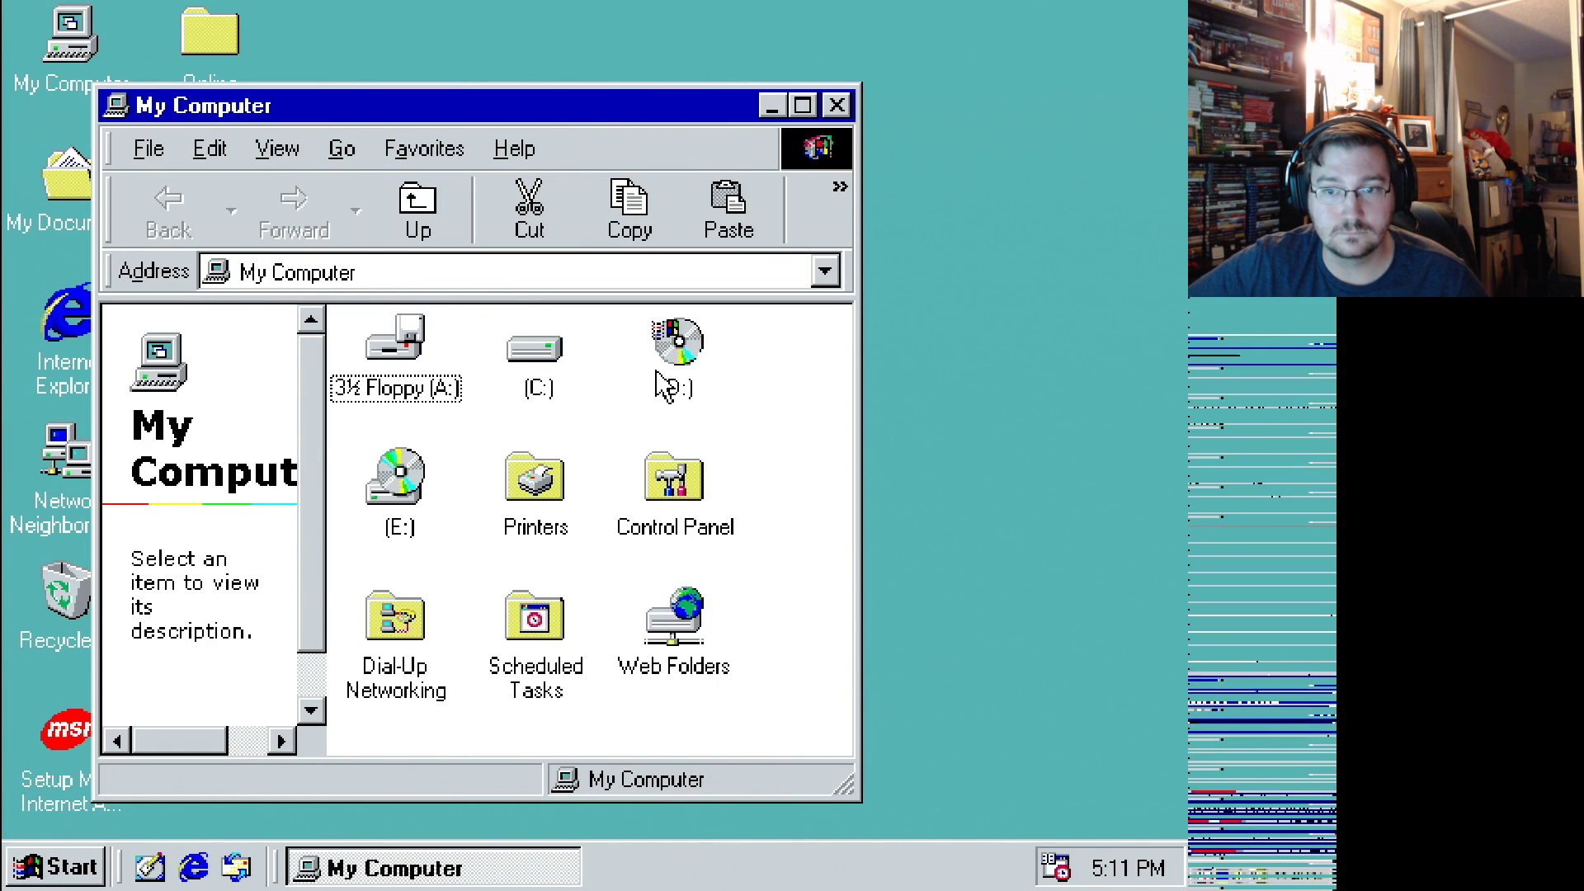
{"action": "right_click", "coordinate": [682, 357]}
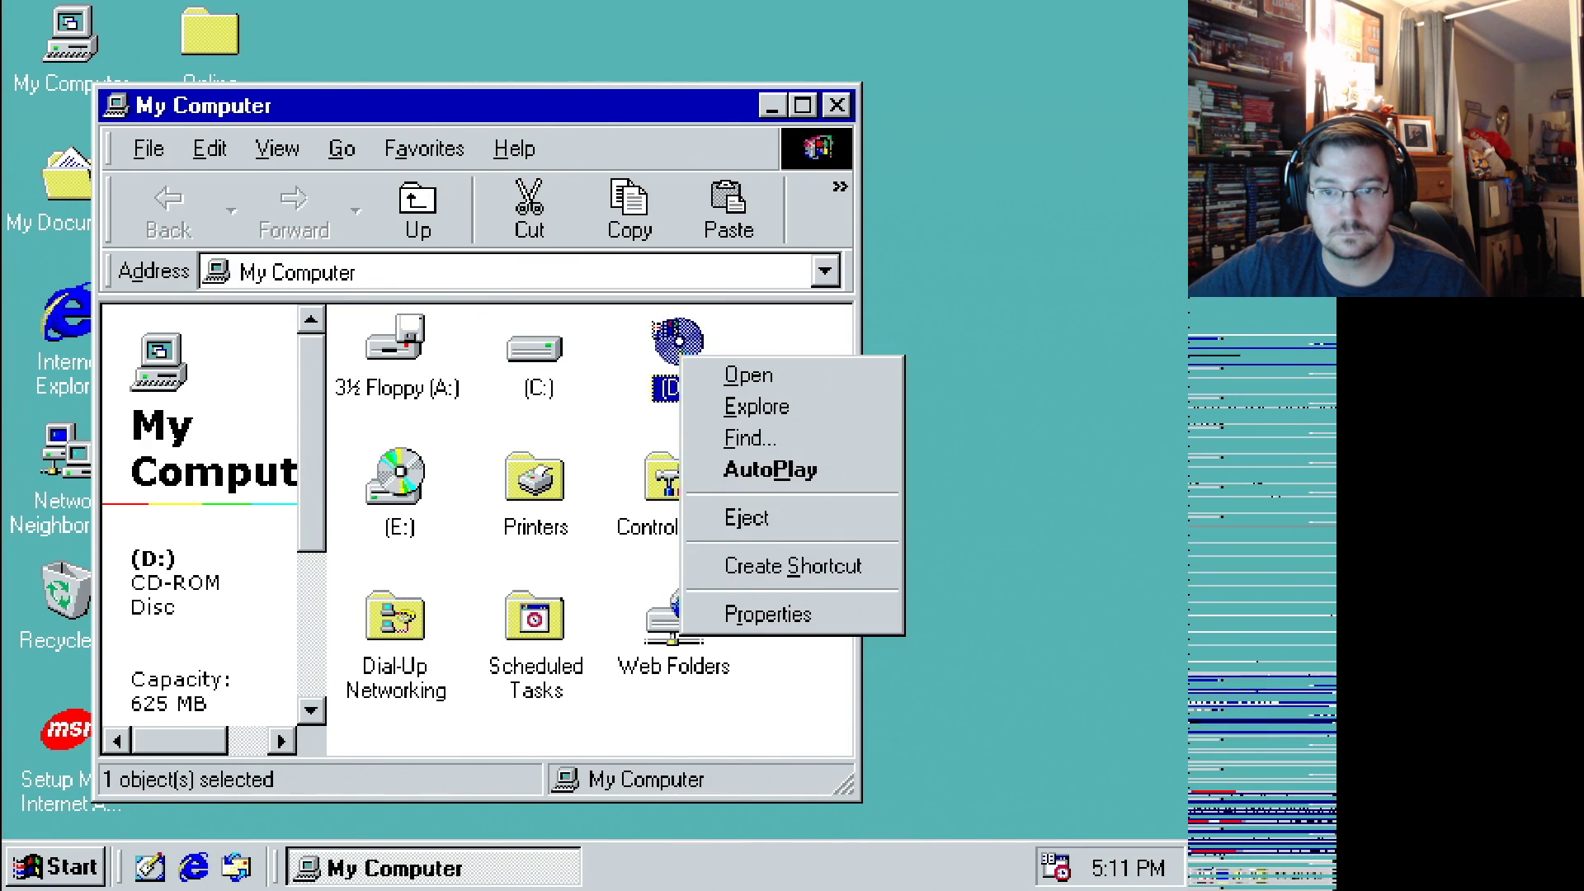
{"action": "left_click", "coordinate": [747, 414]}
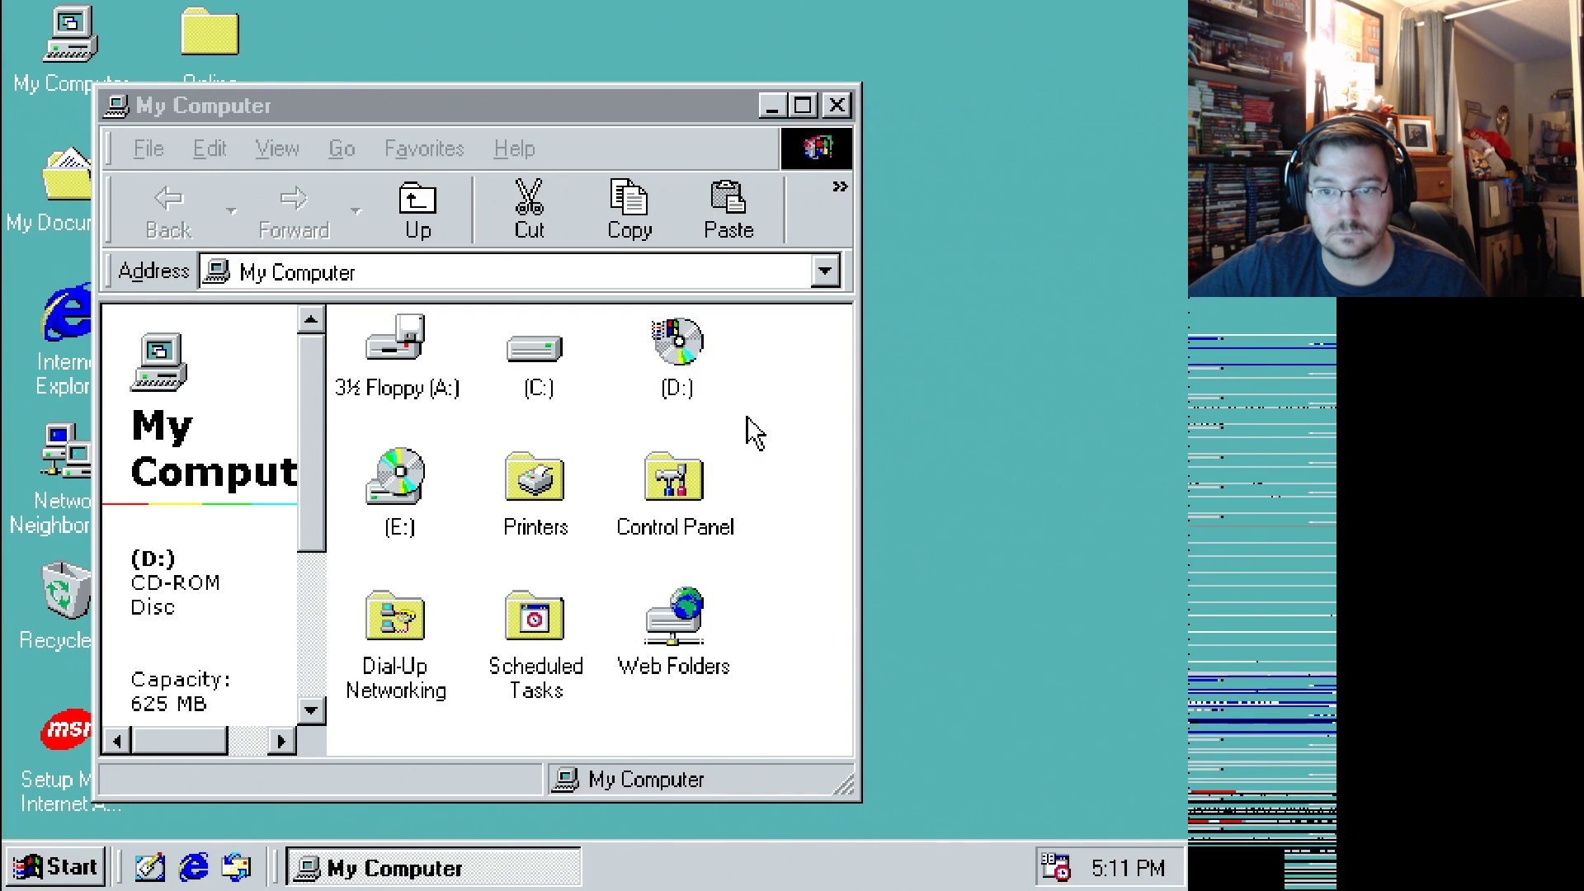
{"action": "right_click", "coordinate": [569, 488]}
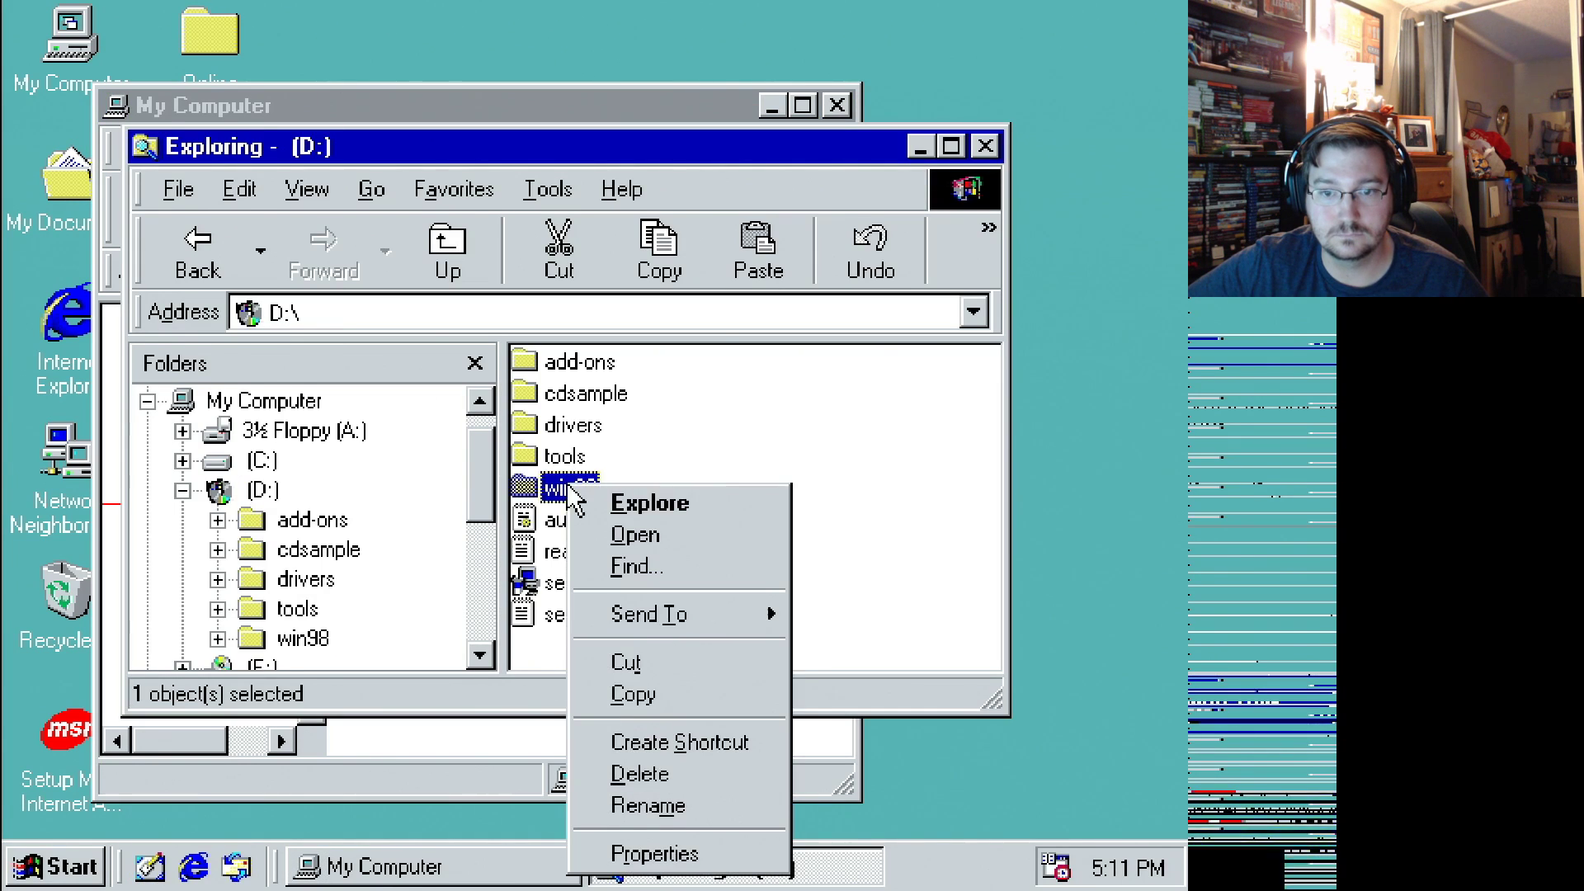
{"action": "left_click", "coordinate": [633, 695]}
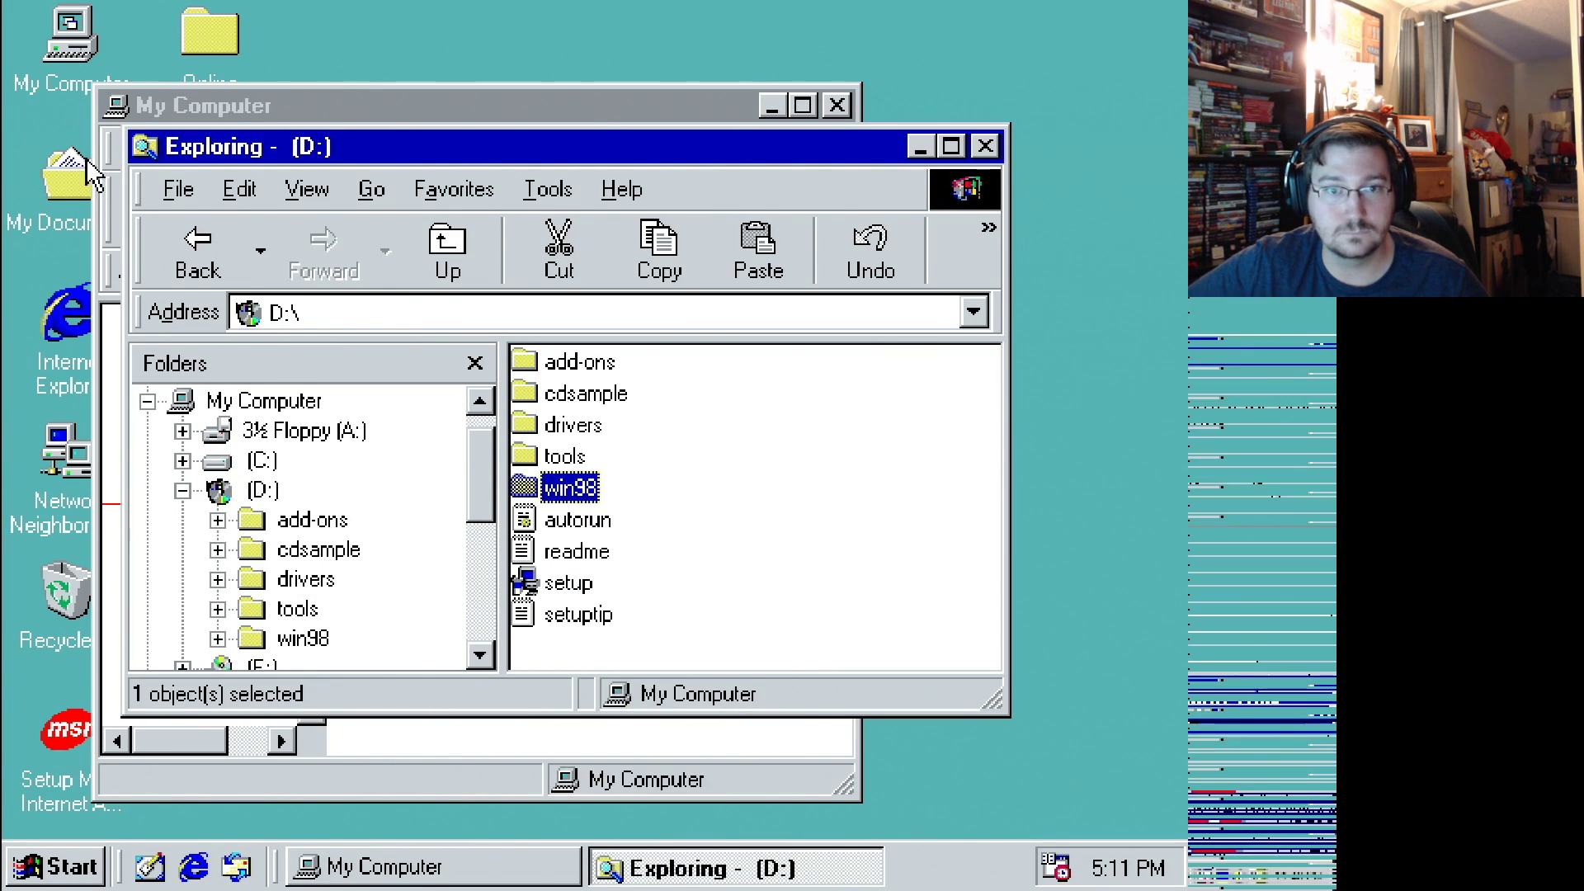
Step: Paste the copied win98 folder into the root of the C: drive and close that Explorer window
{"action": "left_click", "coordinate": [200, 247]}
{"action": "double_click", "coordinate": [564, 397]}
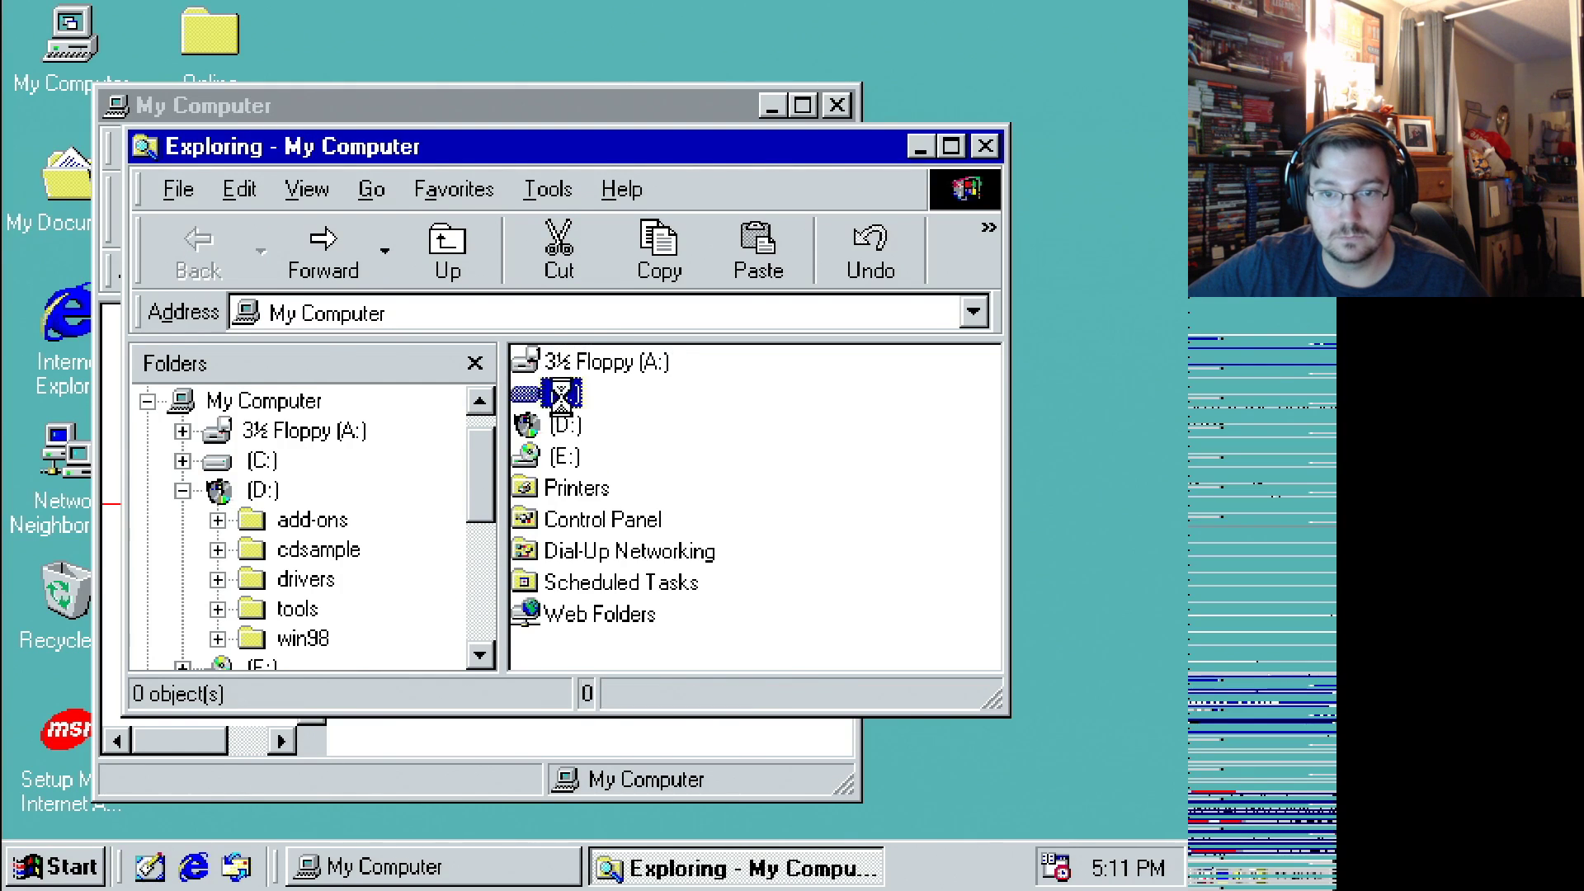
{"action": "right_click", "coordinate": [818, 575]}
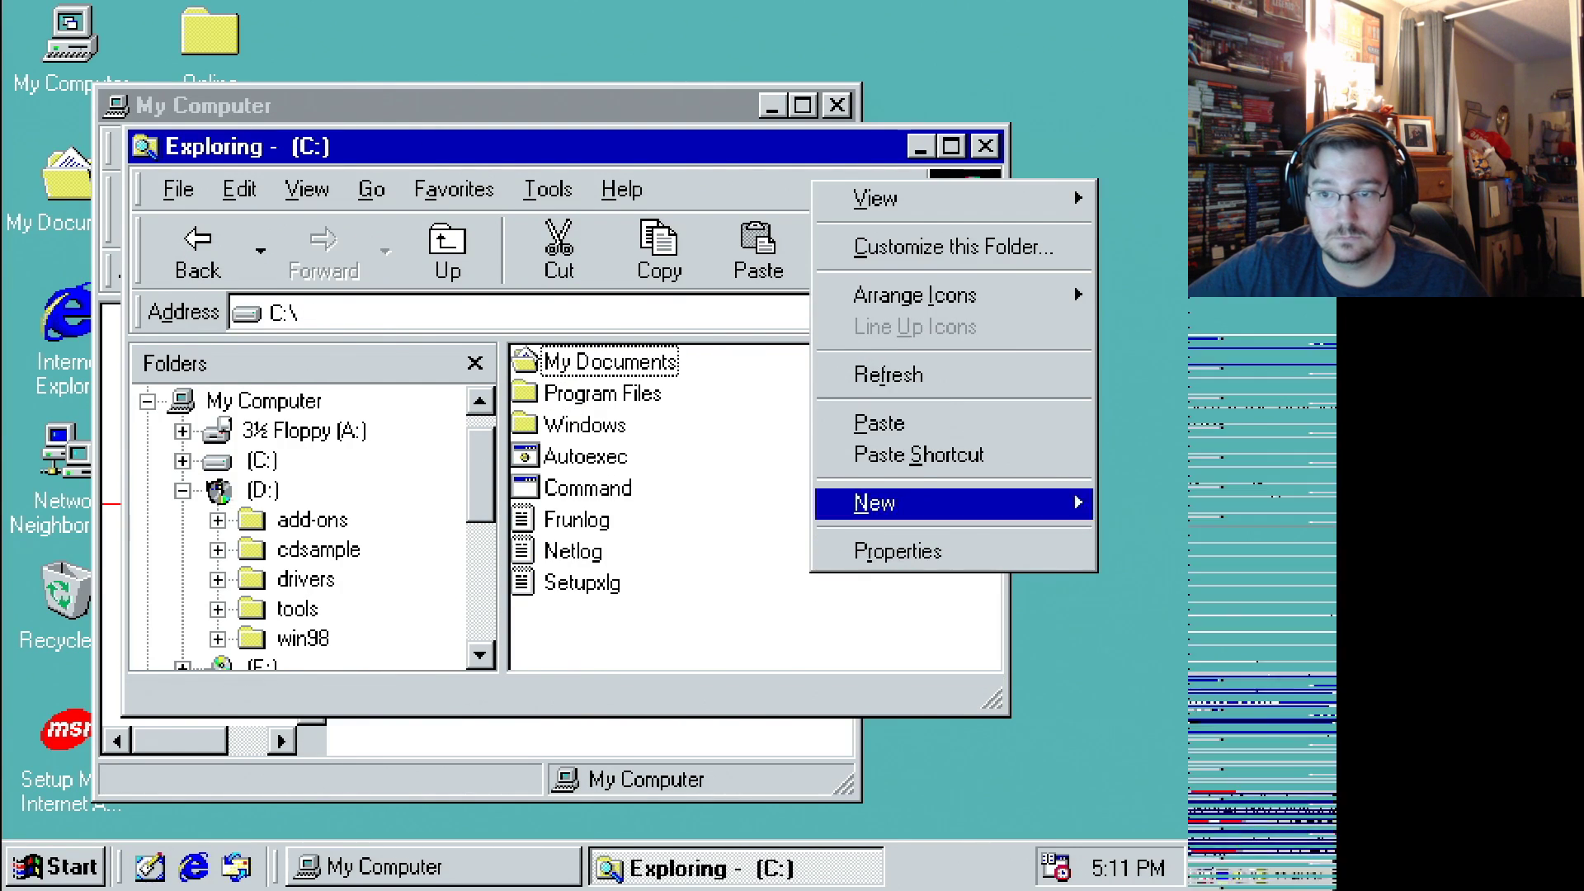
{"action": "left_click", "coordinate": [879, 423]}
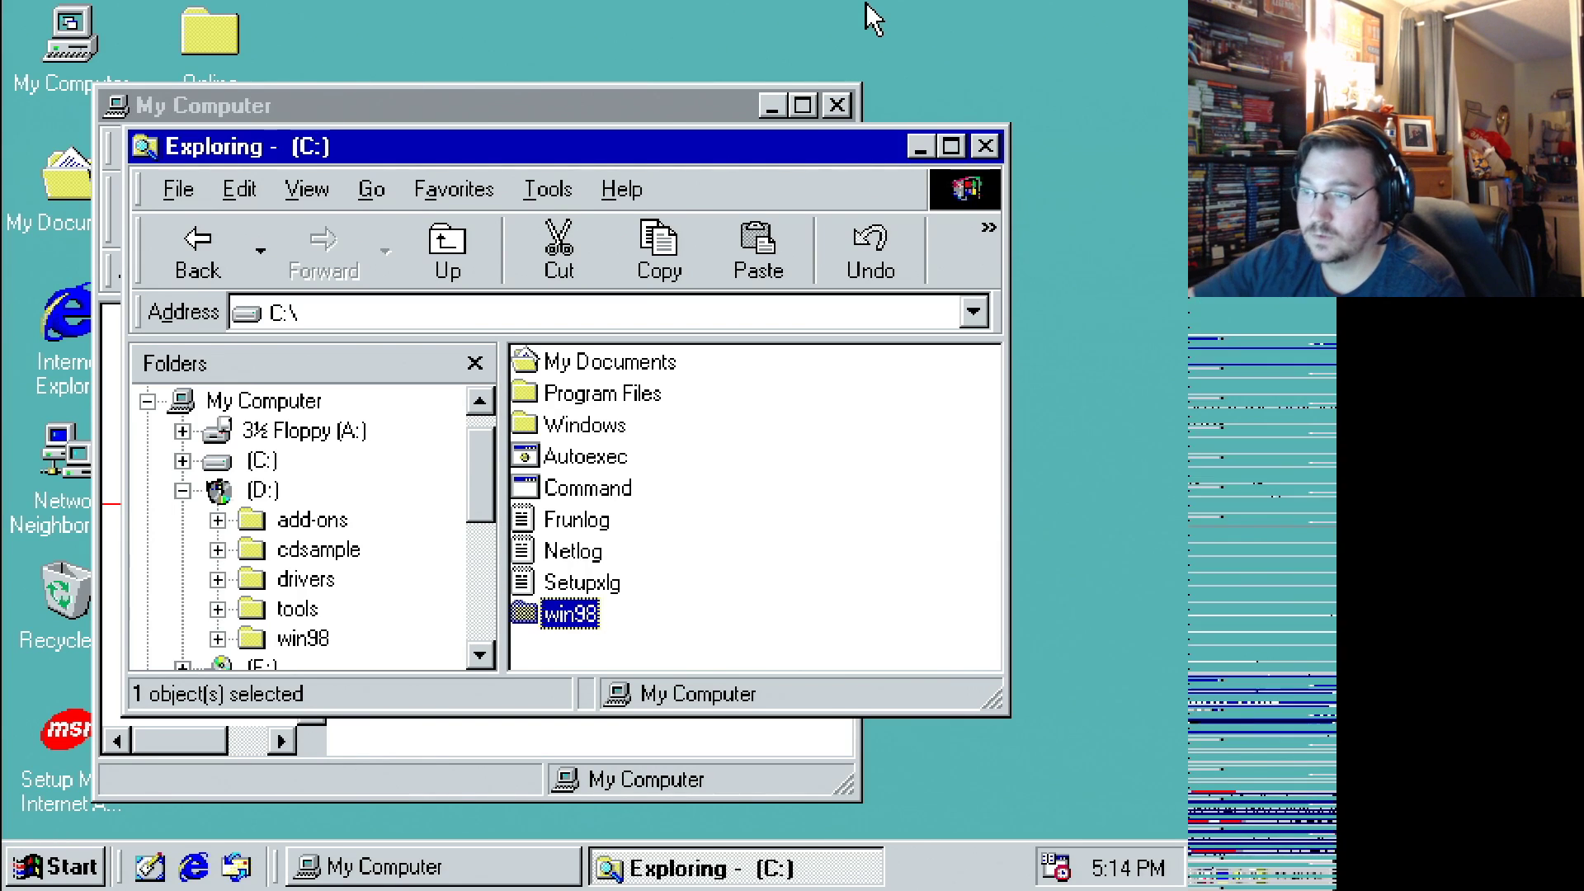
{"action": "left_click", "coordinate": [986, 147]}
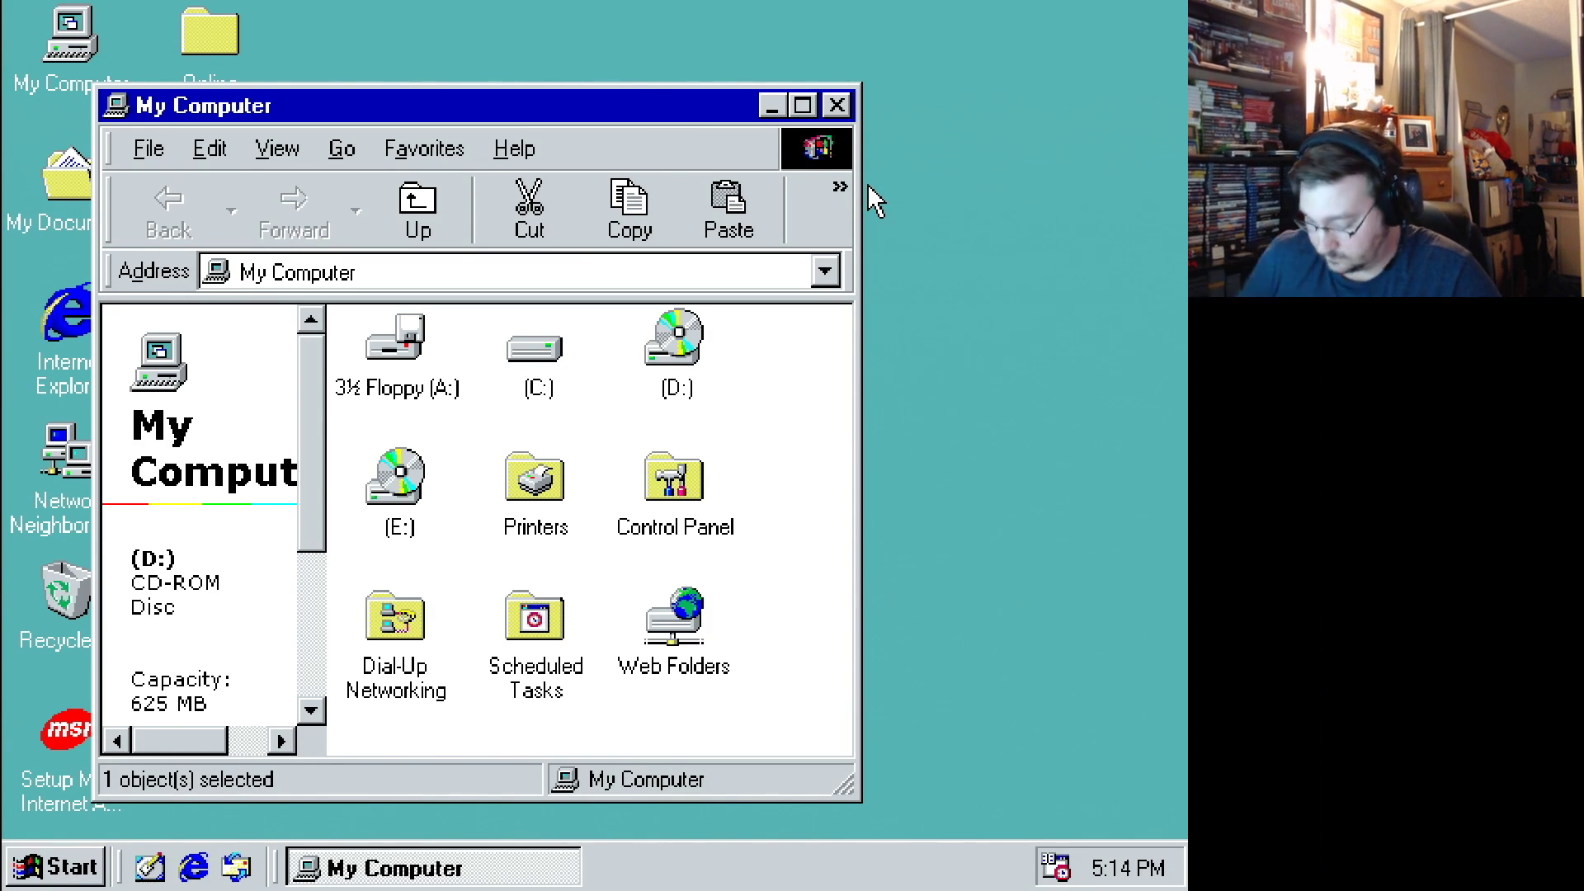
{"action": "key", "text": "BackSpace"}
{"action": "key", "text": "BackSpace"}
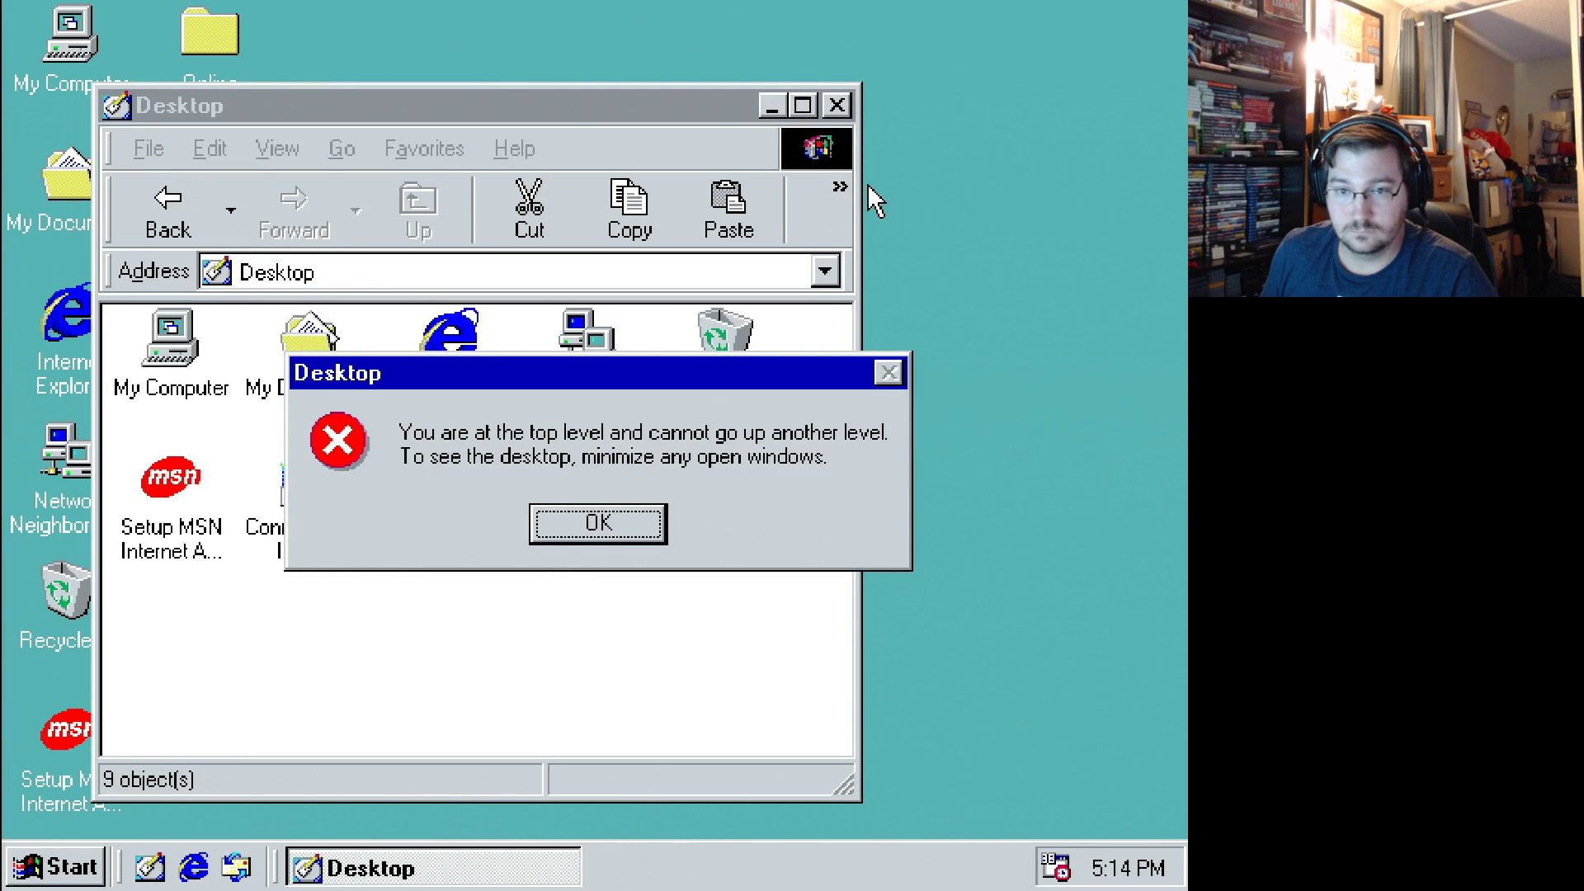
{"action": "key", "text": "Return"}
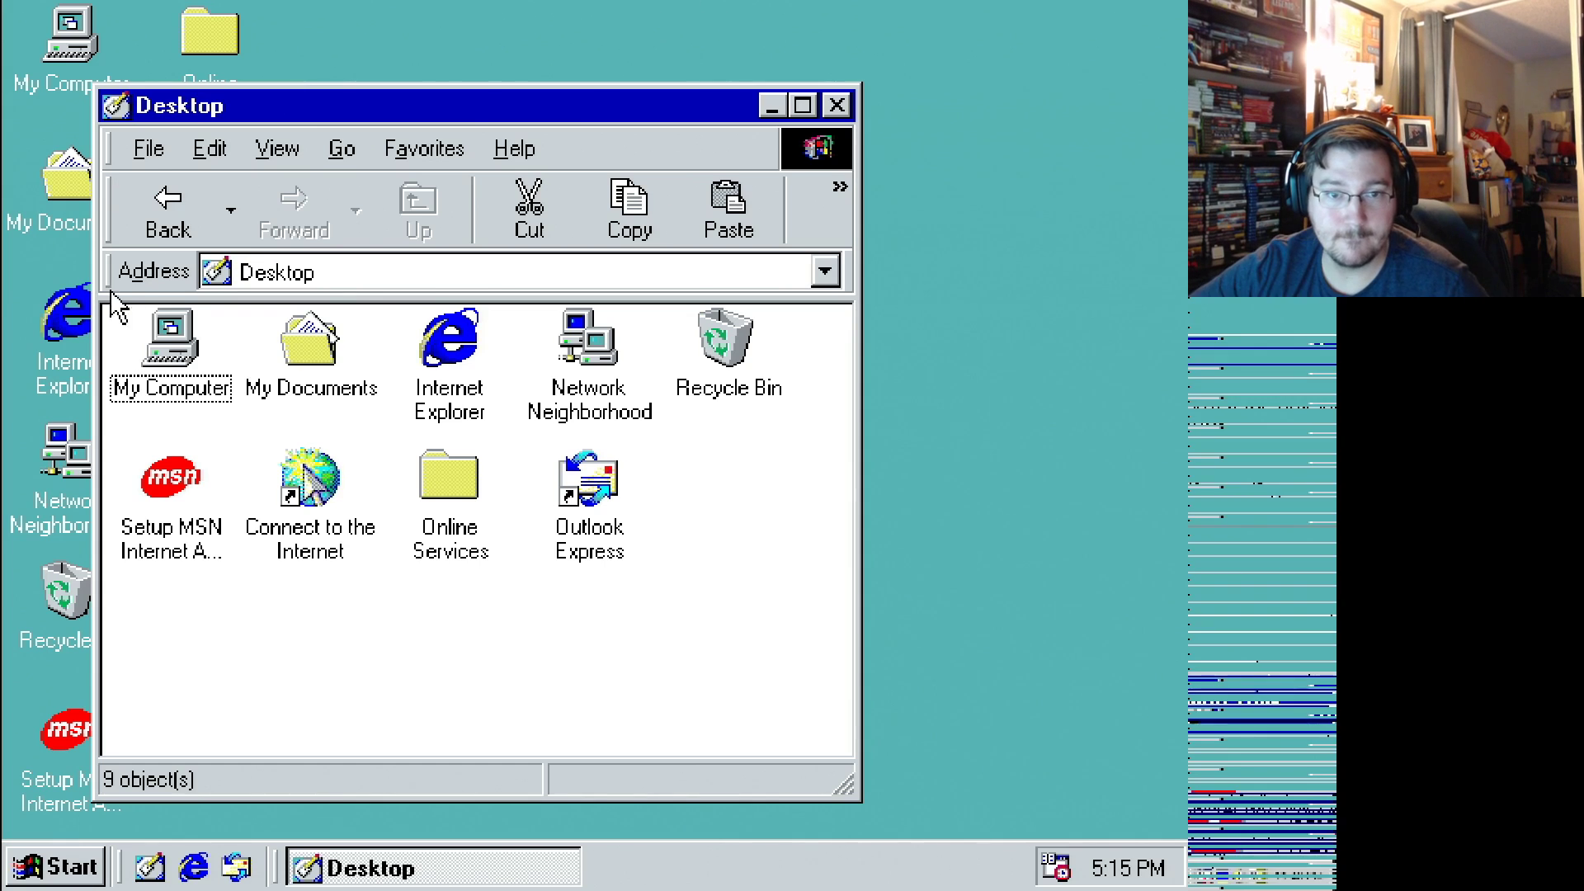
{"action": "left_click", "coordinate": [165, 347]}
{"action": "double_click", "coordinate": [169, 346]}
Step: Open the 6200 drivers folder on the Jul 24 2018 disc and run the 77.72_win9x_english driver installer
{"action": "double_click", "coordinate": [664, 339]}
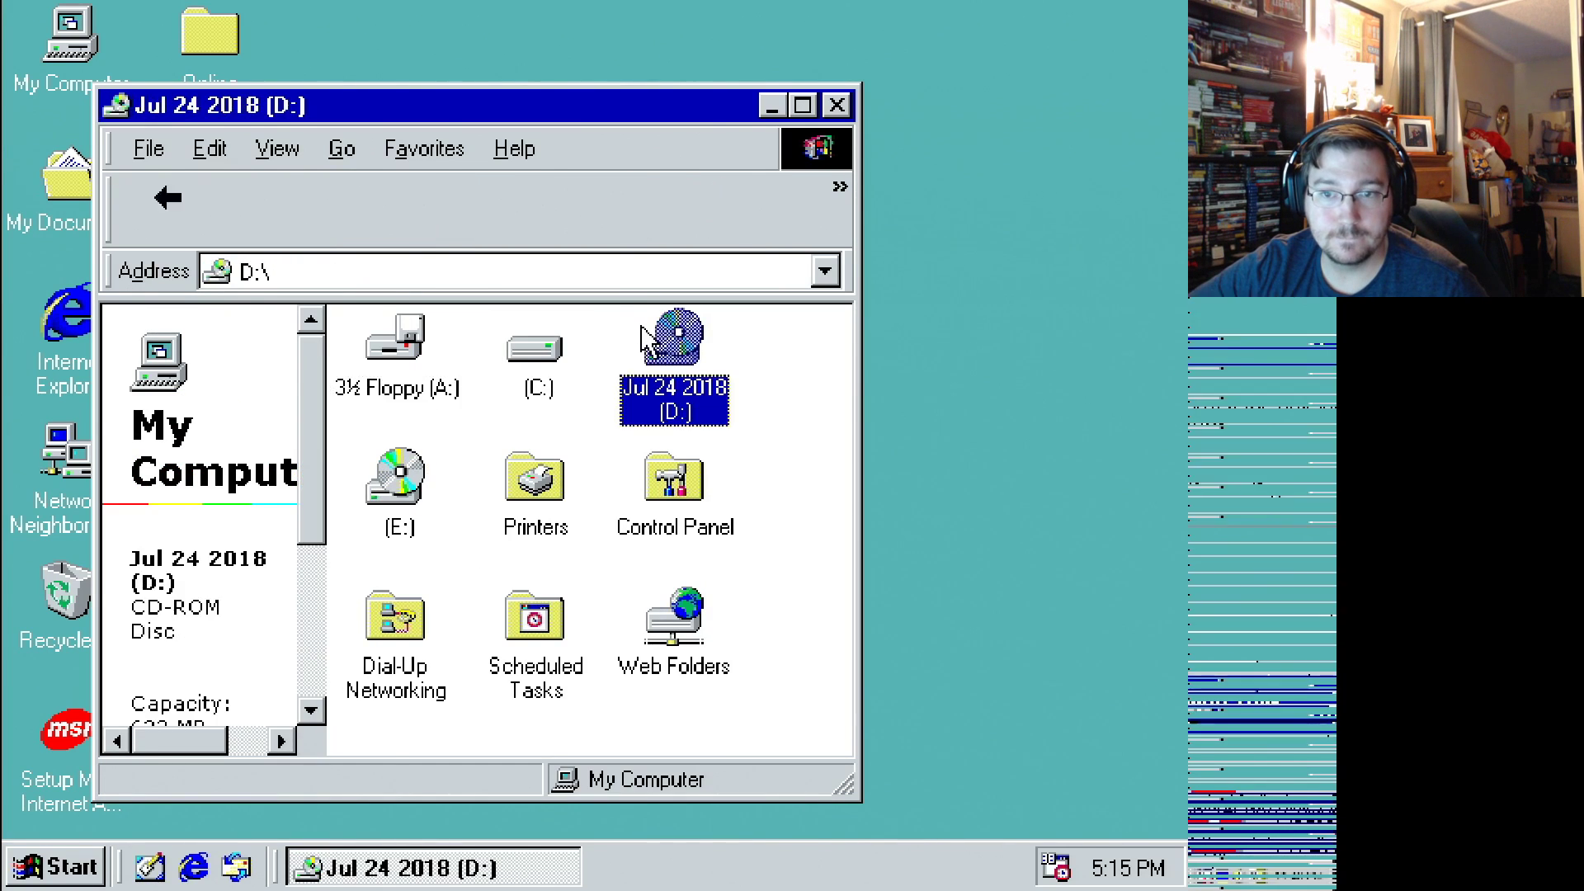
{"action": "double_click", "coordinate": [398, 363]}
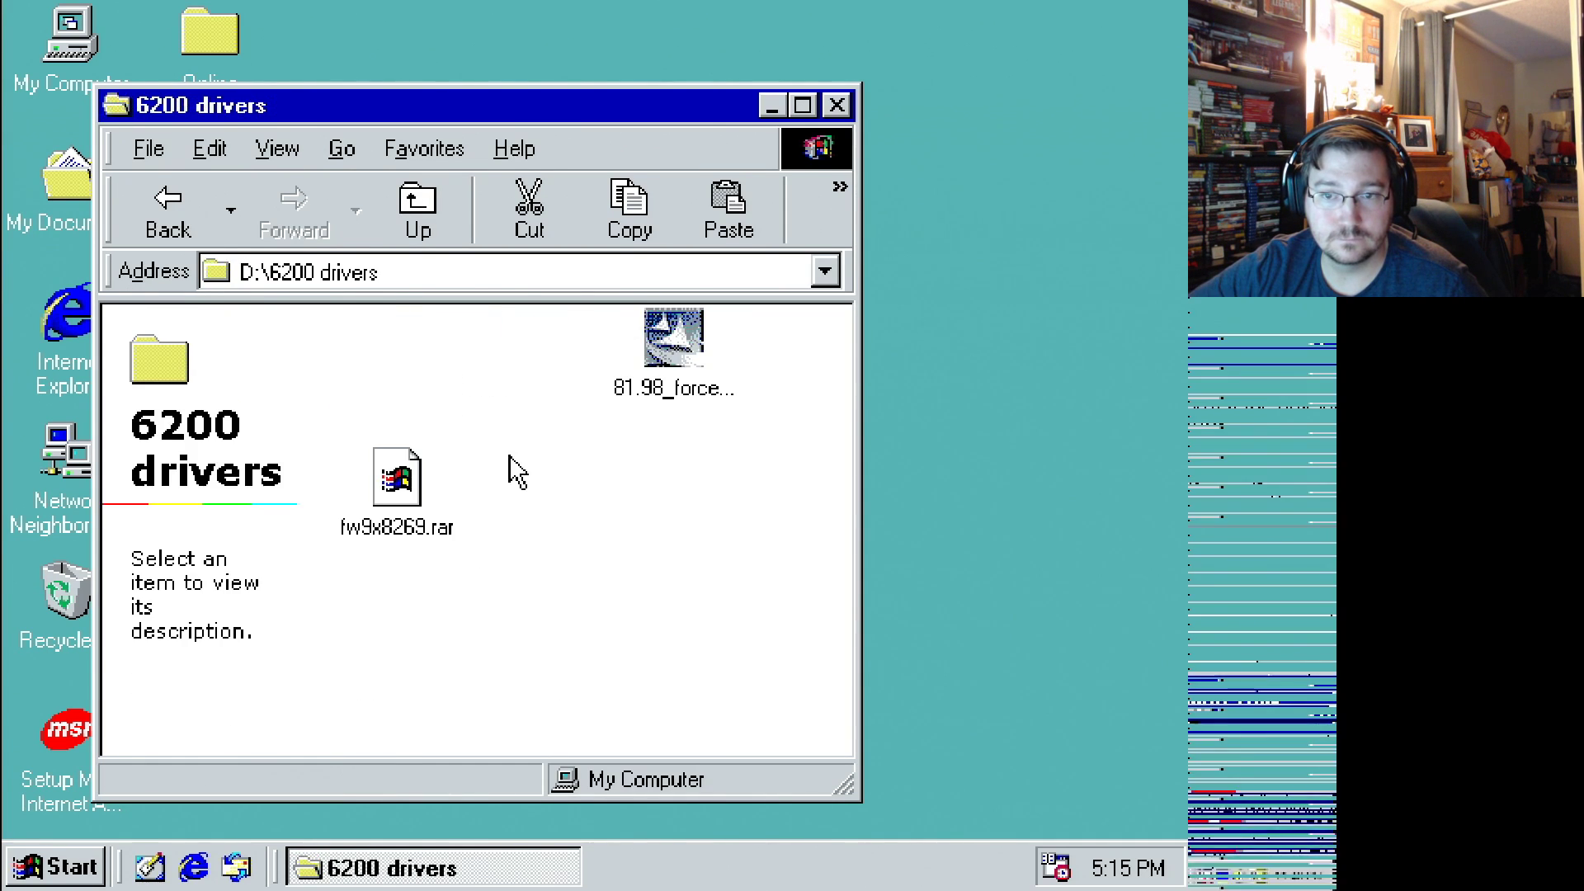
{"action": "left_click", "coordinate": [685, 363]}
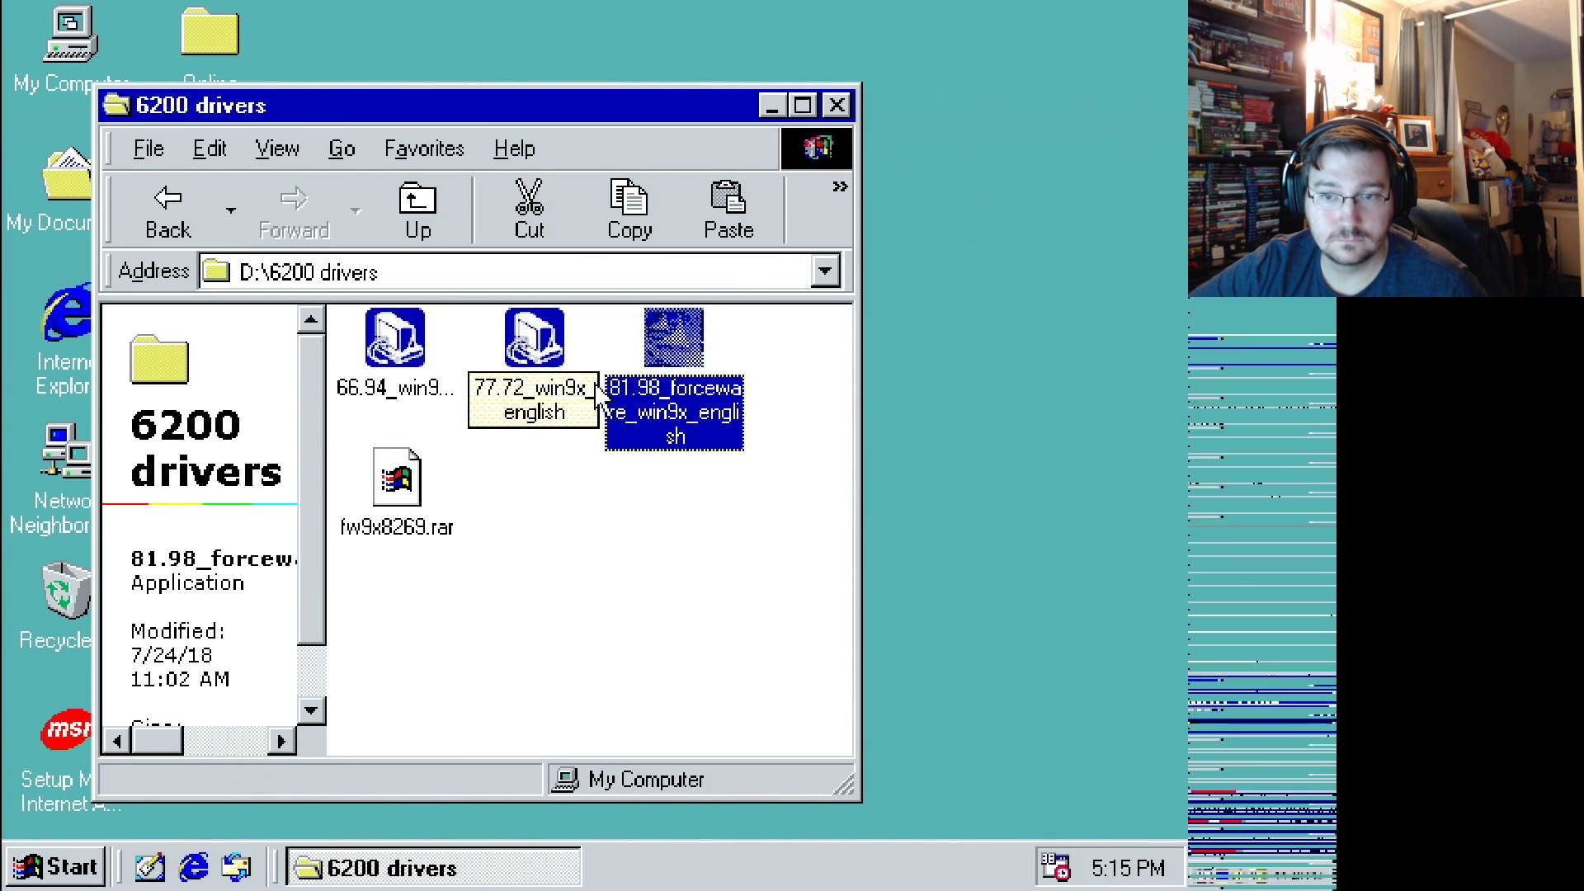
{"action": "left_click", "coordinate": [535, 353]}
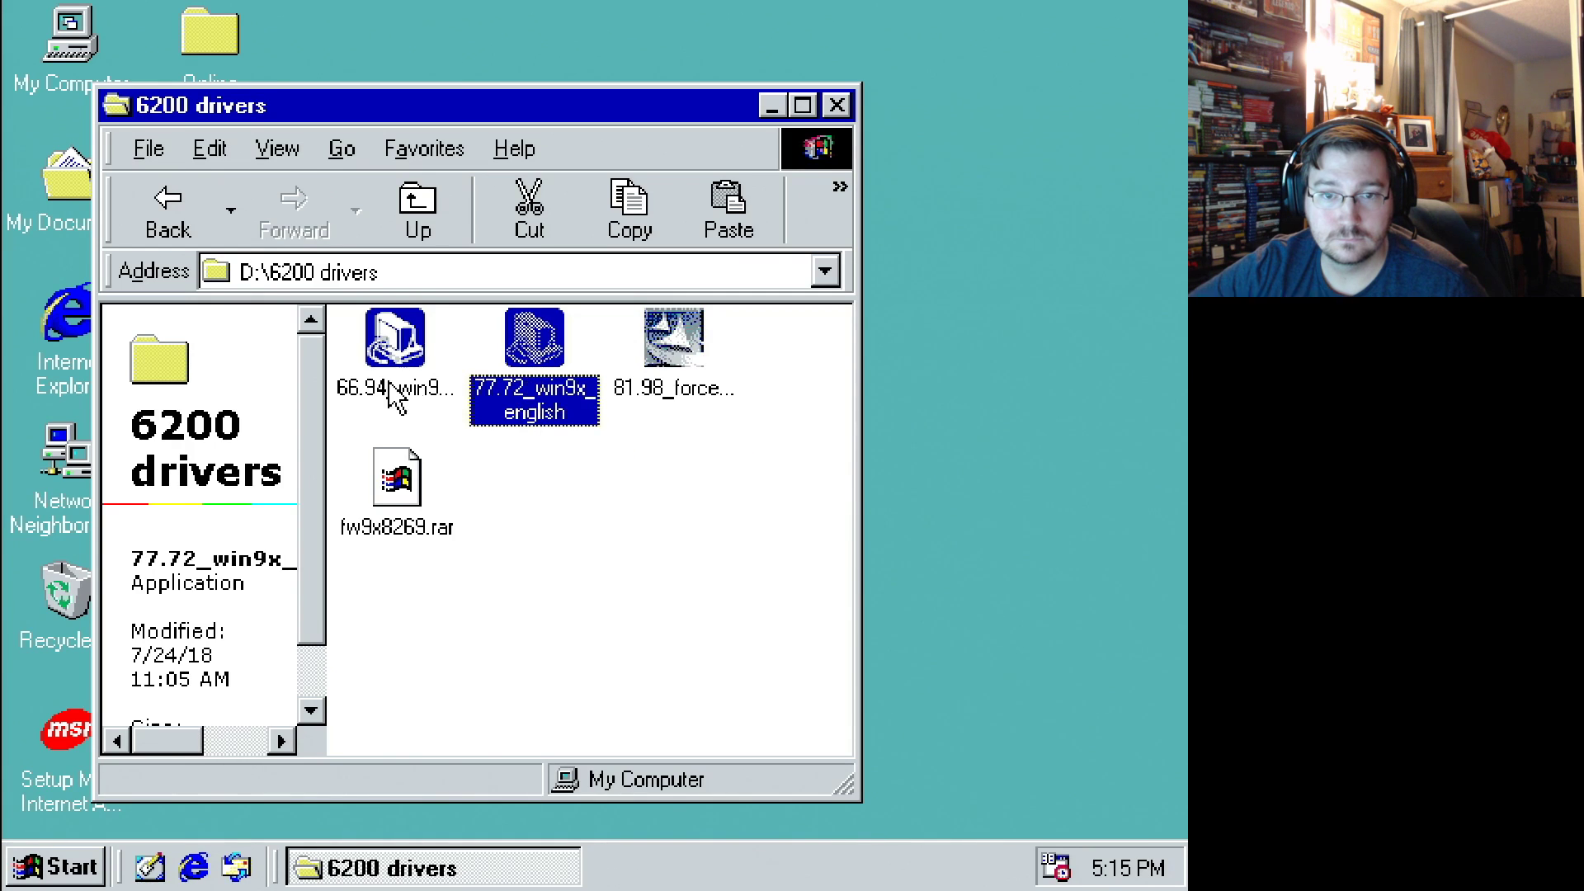
{"action": "double_click", "coordinate": [523, 351]}
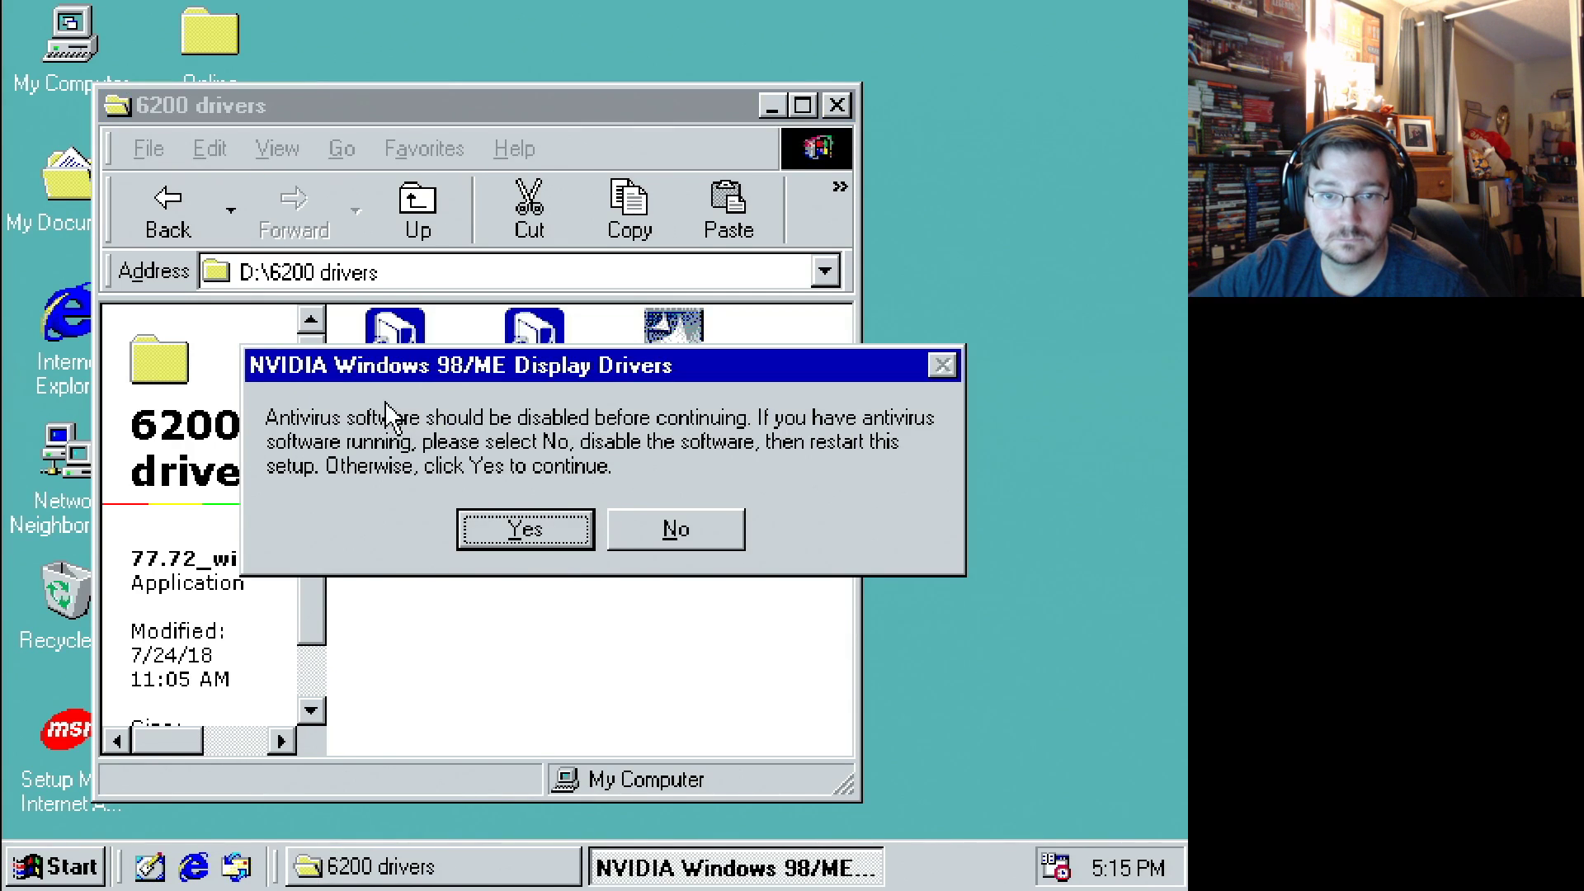
Step: Confirm the antivirus notice and extract the NVIDIA driver files to C:\NVIDIA\Win9x\77.72
{"action": "left_click", "coordinate": [525, 529]}
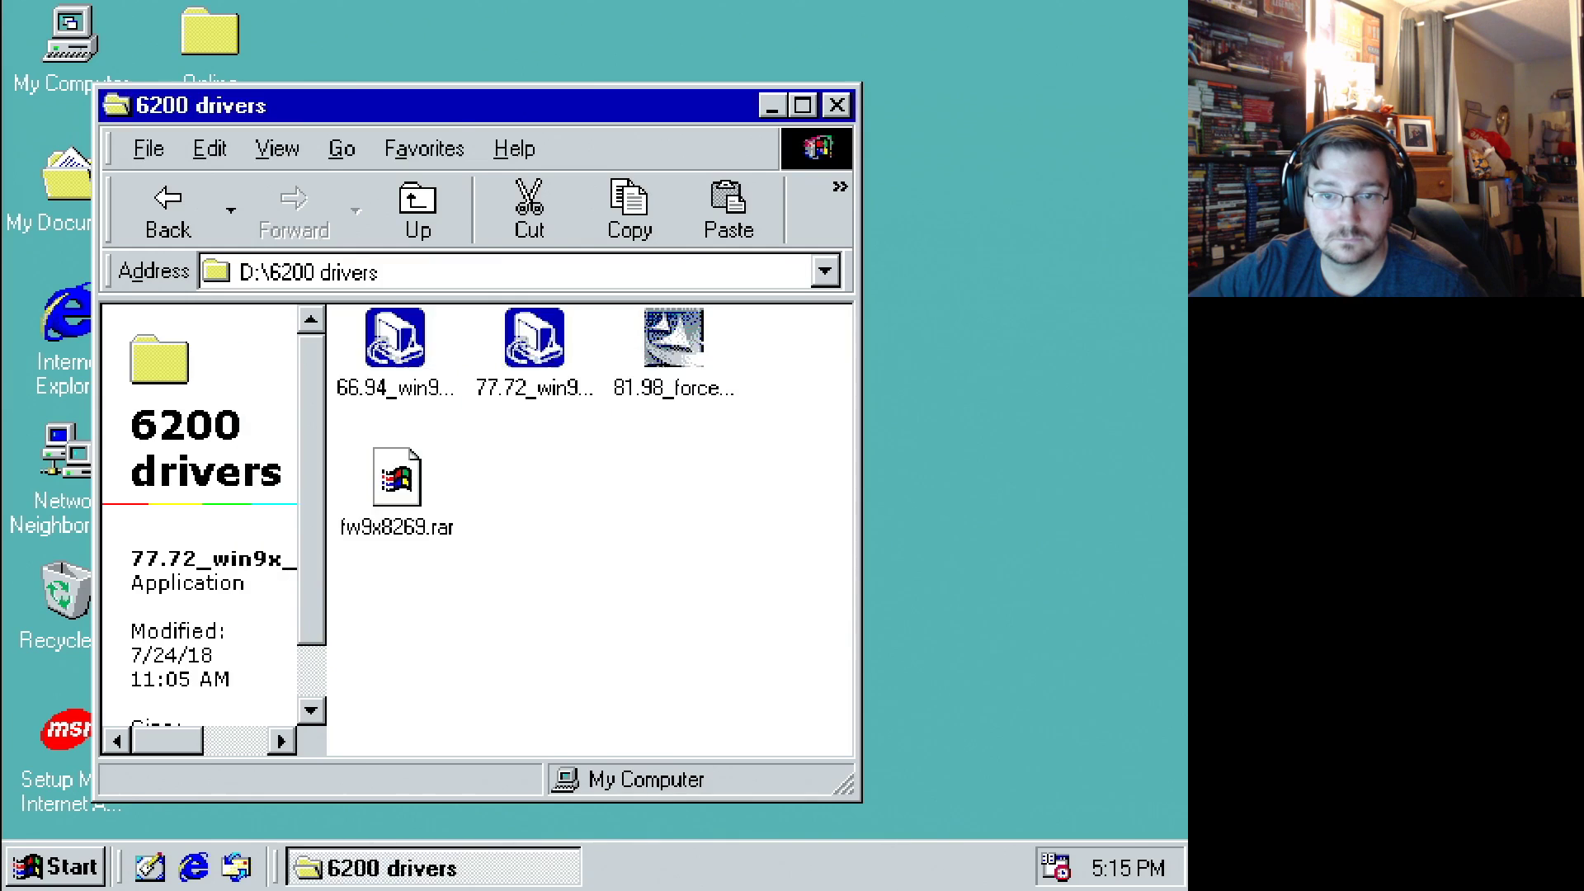
{"action": "left_click", "coordinate": [189, 632]}
{"action": "left_click", "coordinate": [817, 755]}
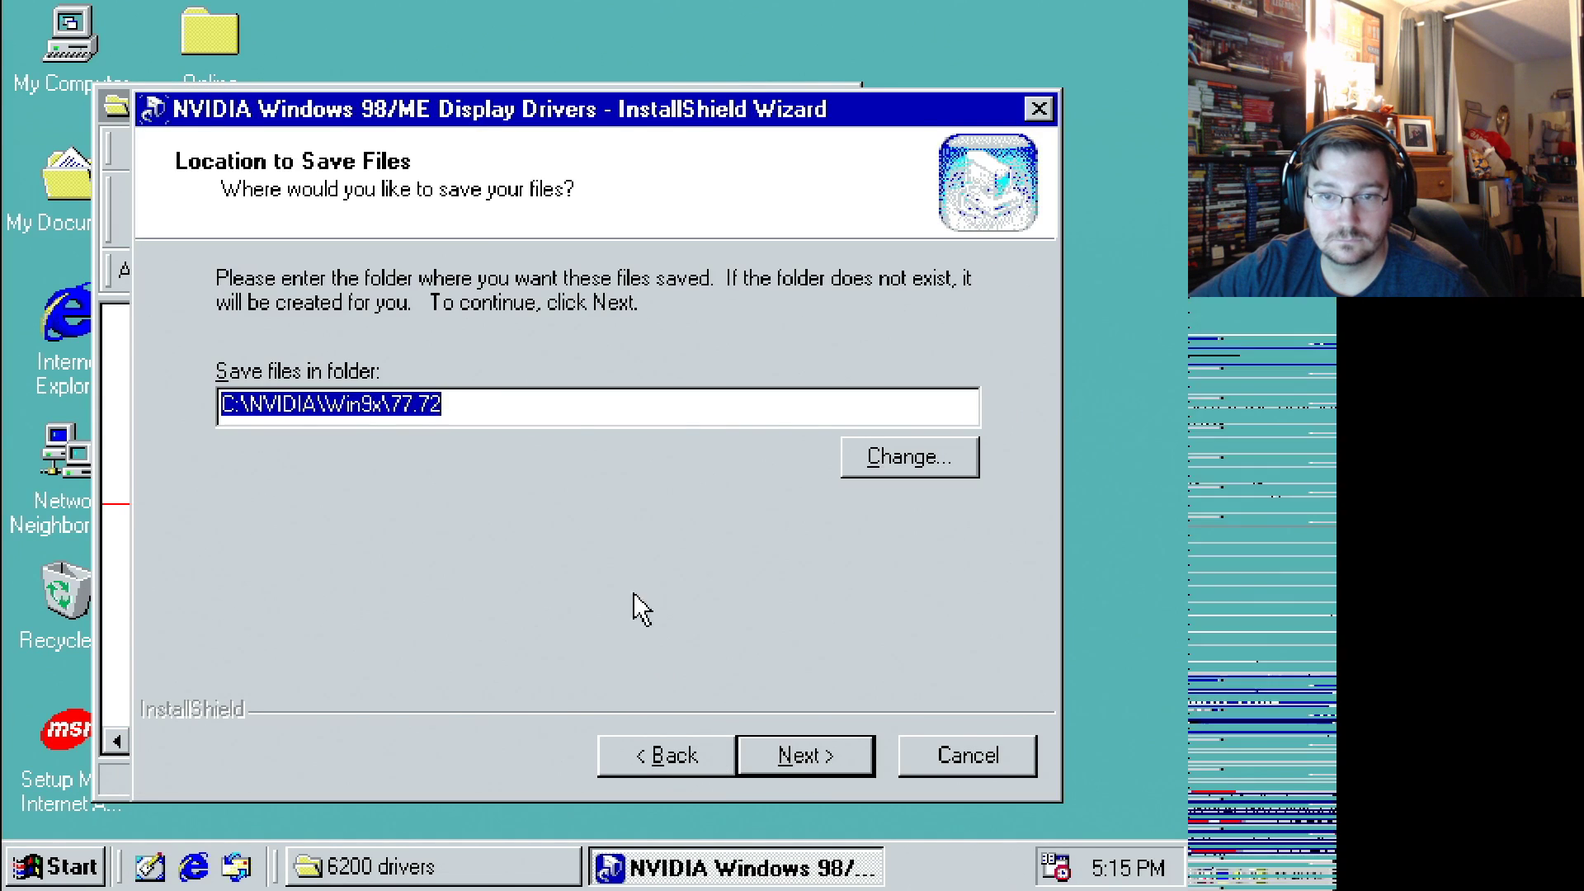
{"action": "key", "text": "Return"}
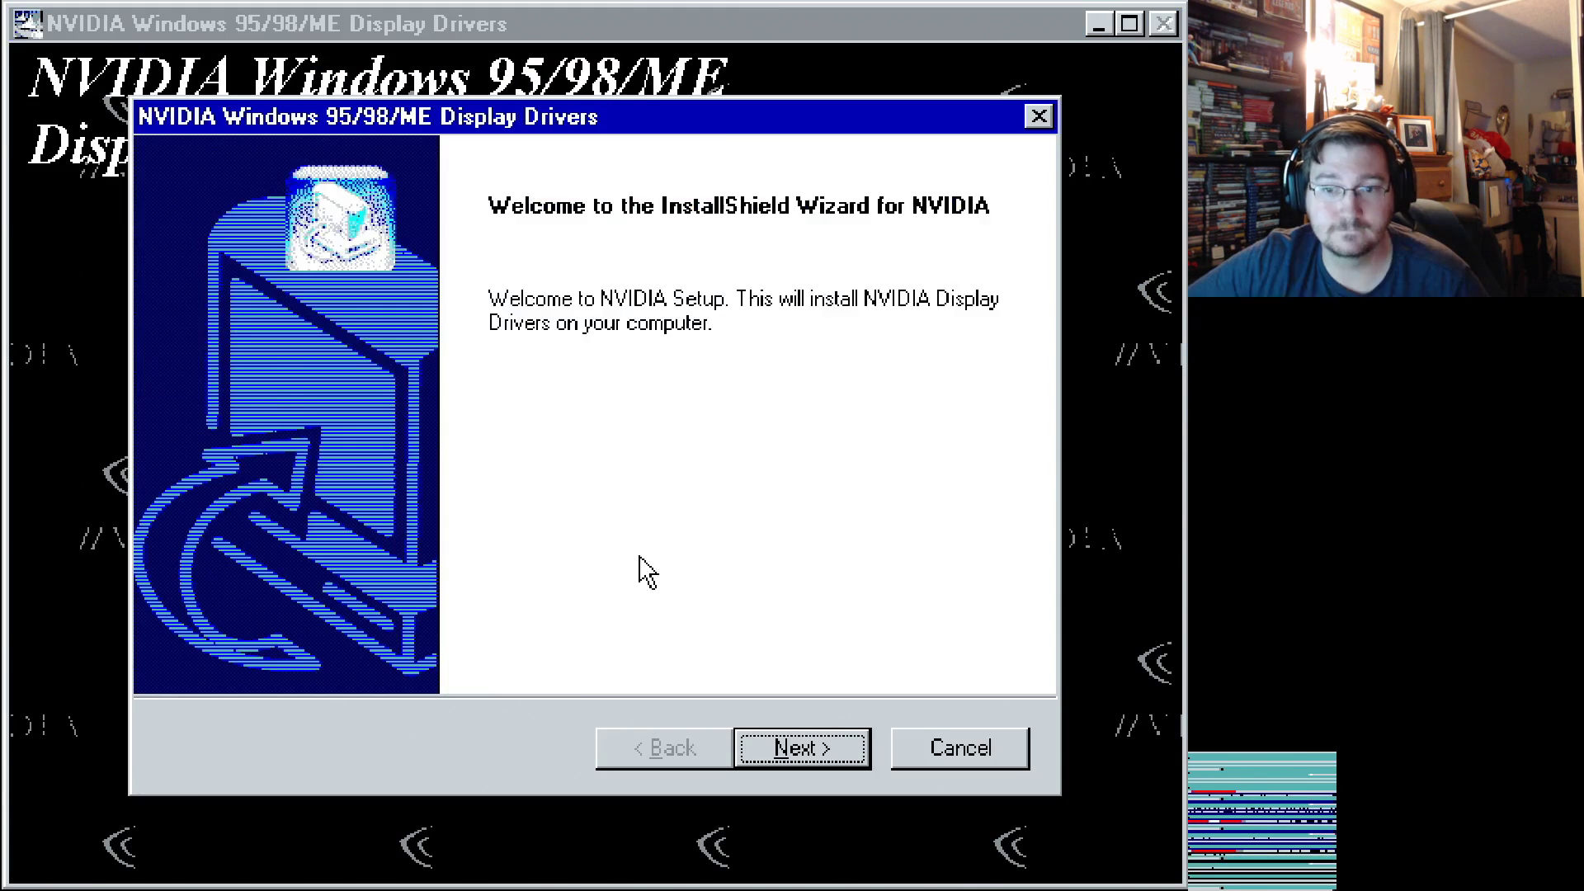
Step: Install the NVIDIA display drivers, accepting the license agreement, and restart the computer immediately
{"action": "left_click", "coordinate": [797, 741]}
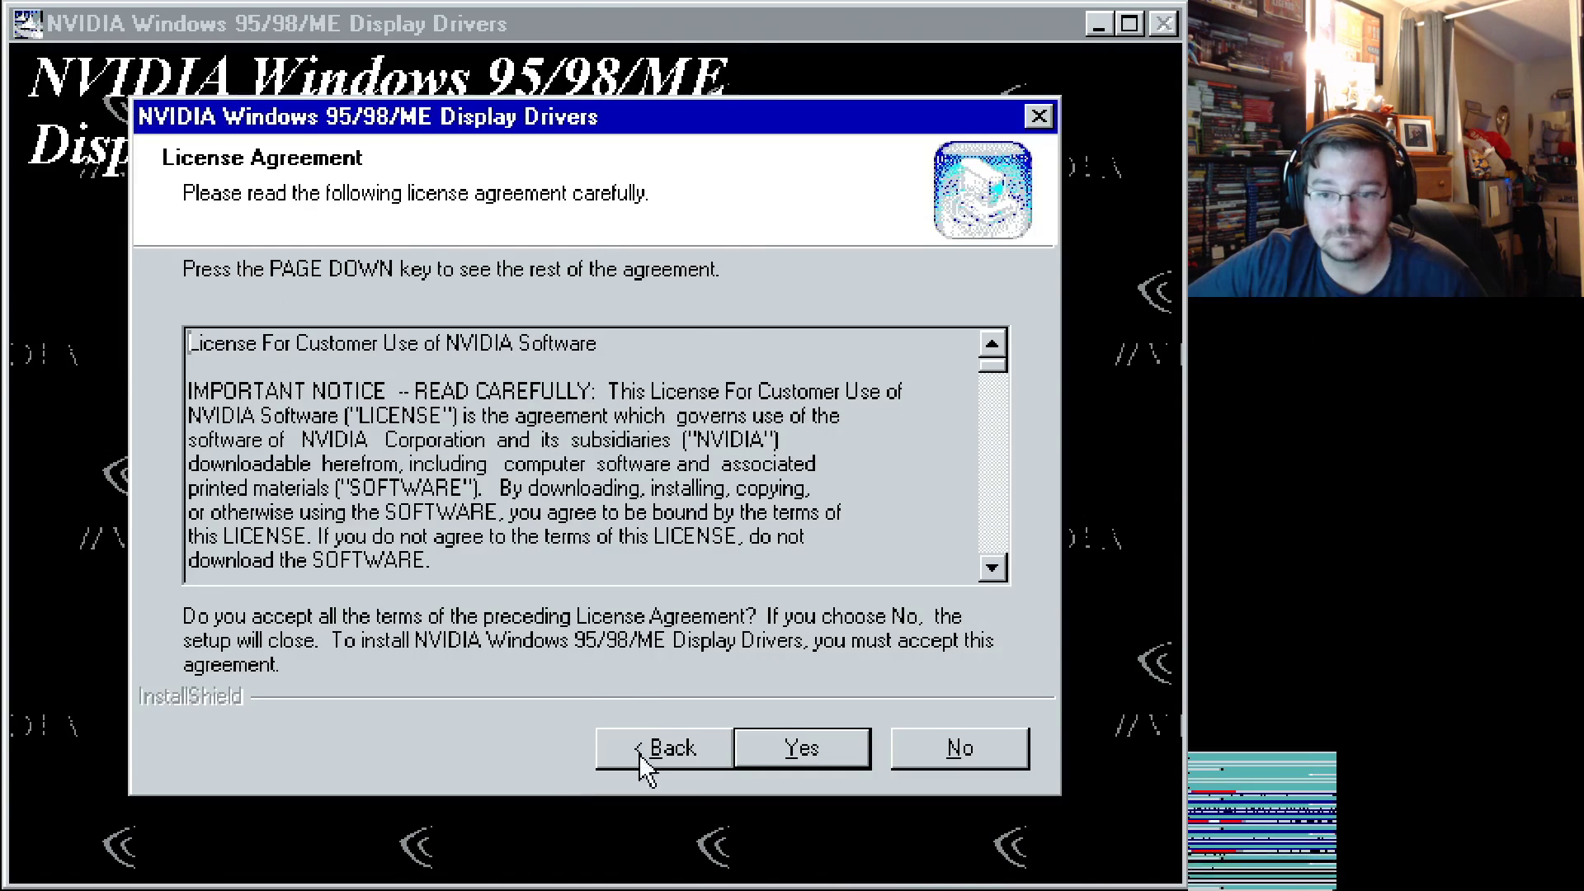
{"action": "left_click", "coordinate": [800, 746]}
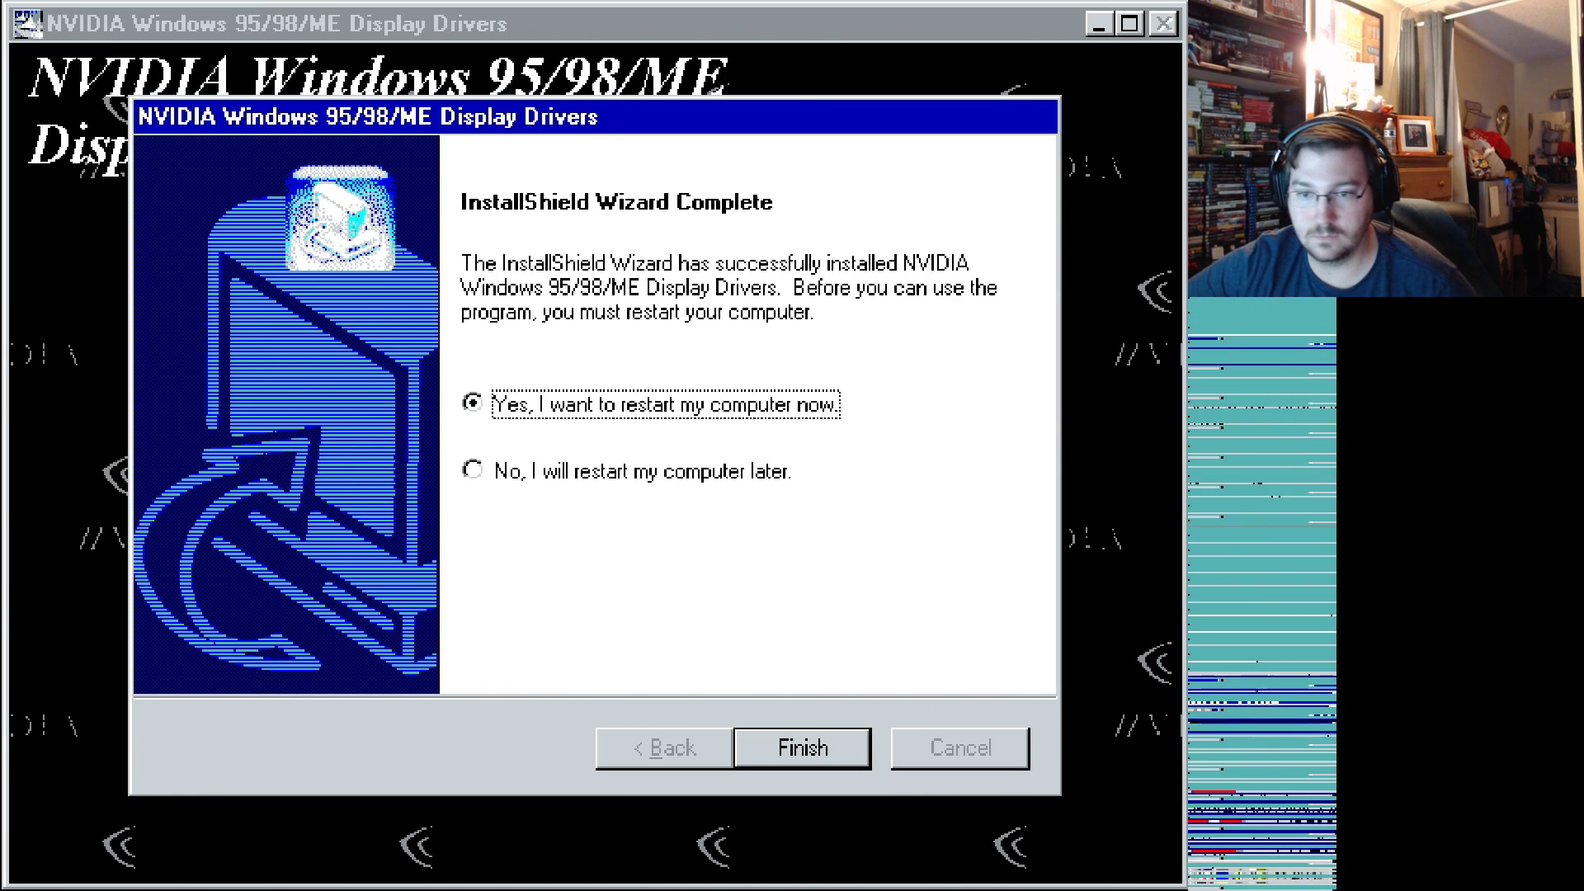
{"action": "left_click", "coordinate": [854, 744]}
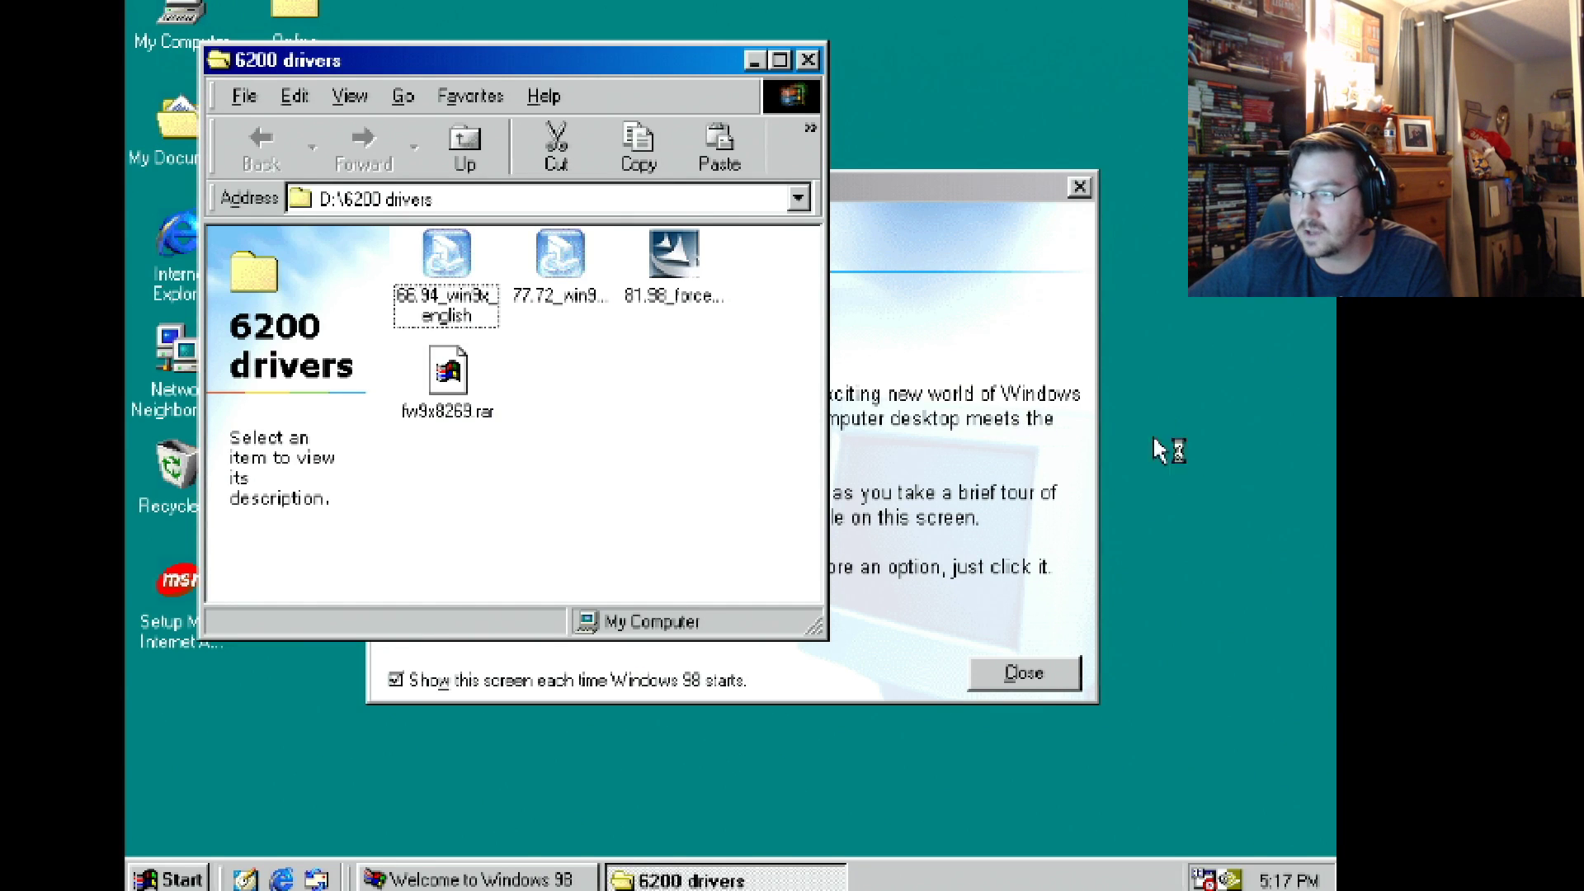
Step: Close the 6200 drivers folder window and the Windows 98 welcome screen
{"action": "left_click", "coordinate": [808, 59]}
{"action": "left_click", "coordinate": [1024, 673]}
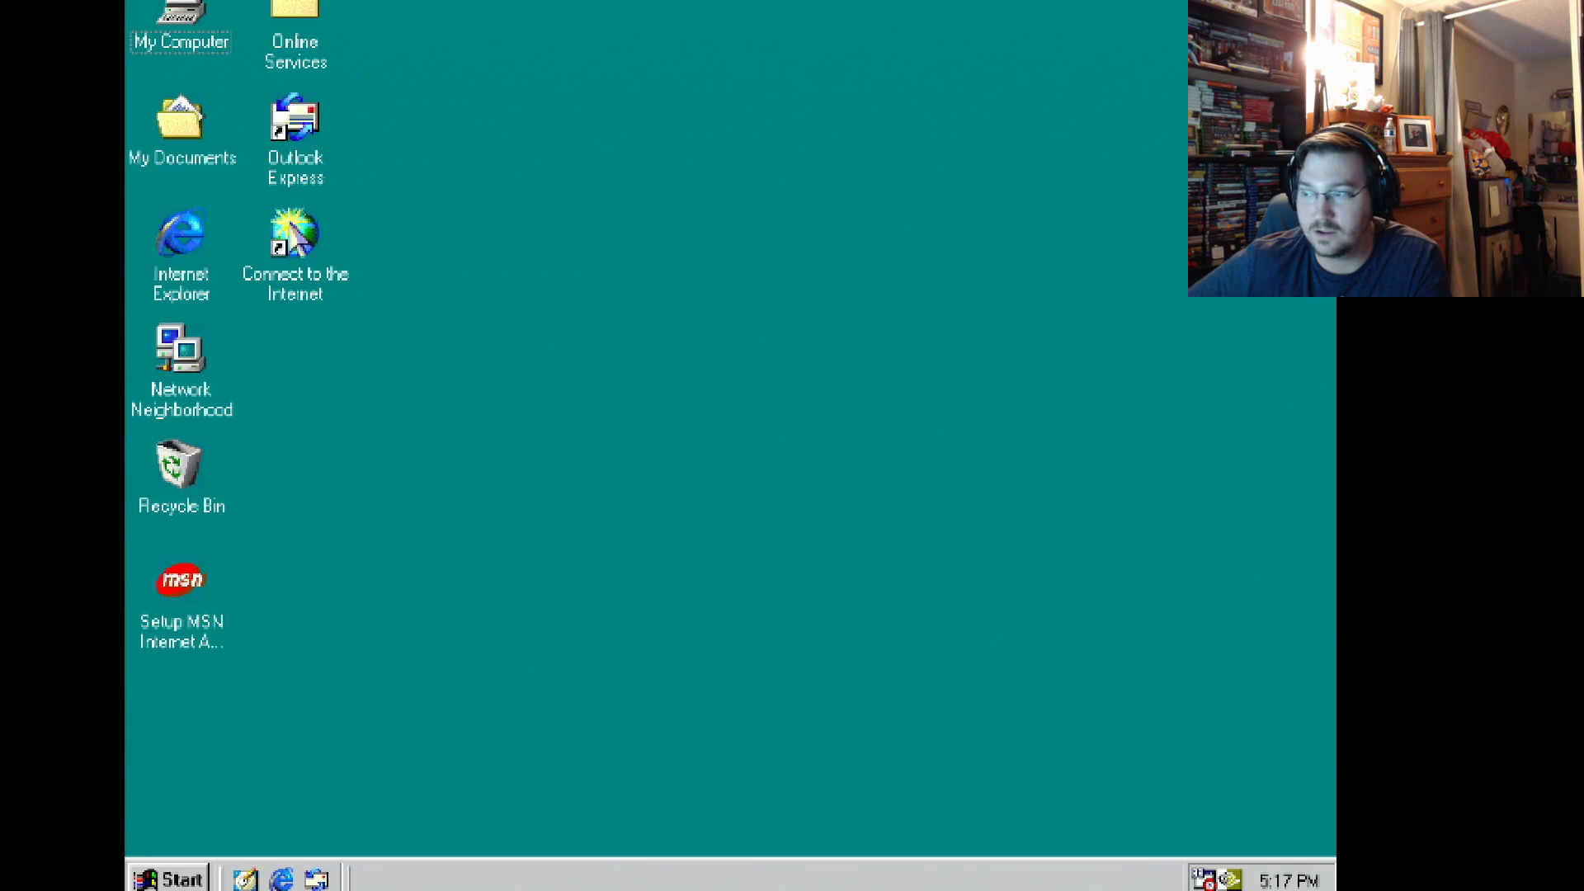
Step: Set the screen area to 1280 by 1024 pixels in the display properties and keep the resized desktop
{"action": "right_click", "coordinate": [589, 611]}
{"action": "left_click", "coordinate": [594, 597]}
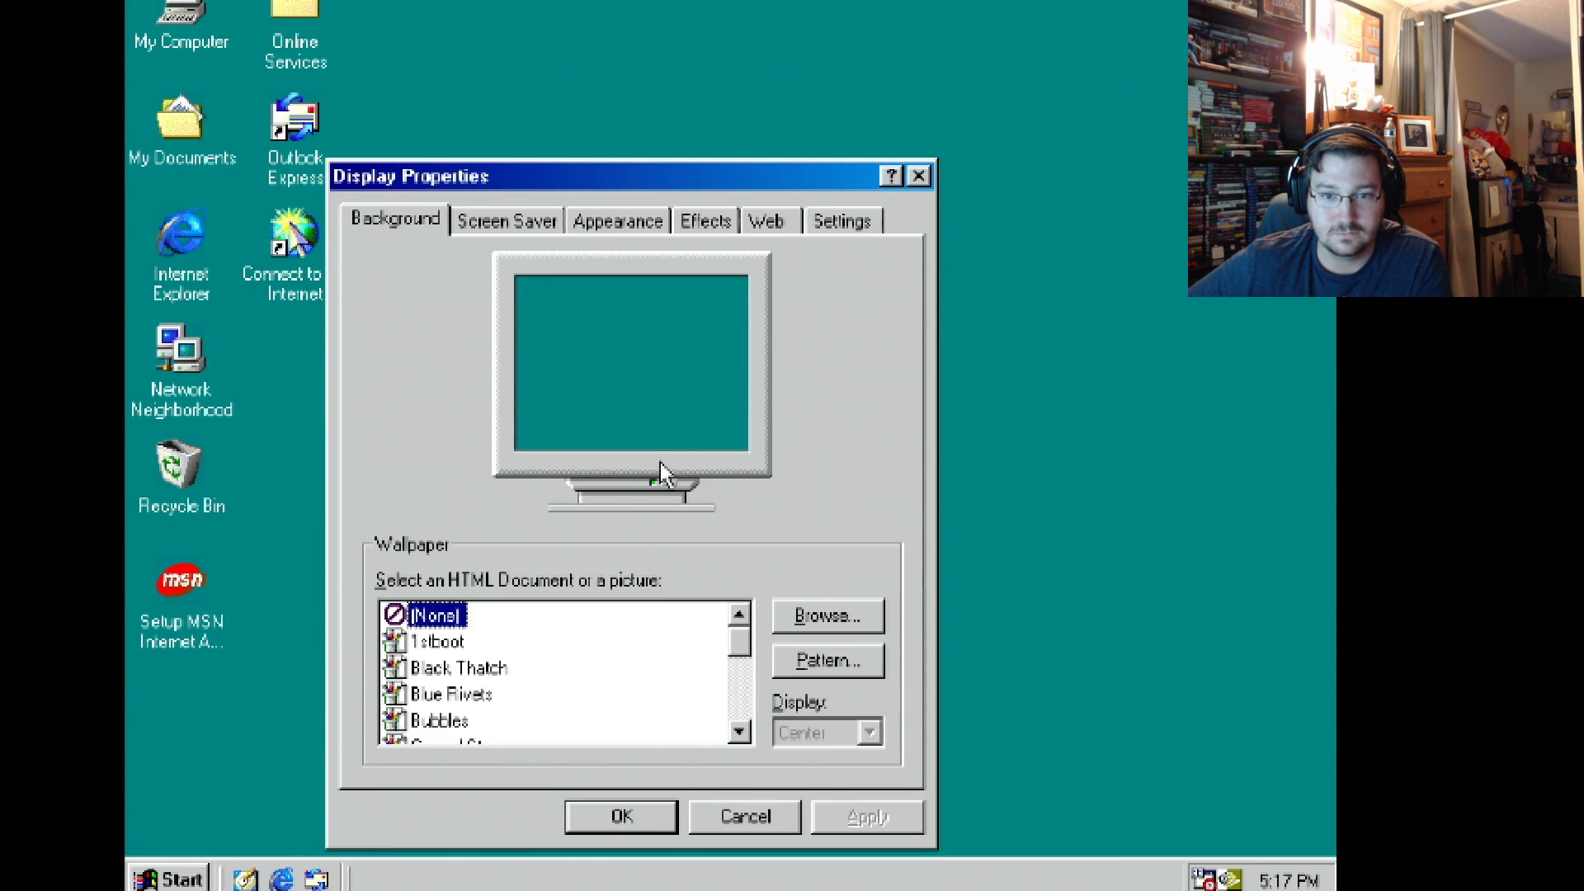
{"action": "left_click", "coordinate": [850, 221]}
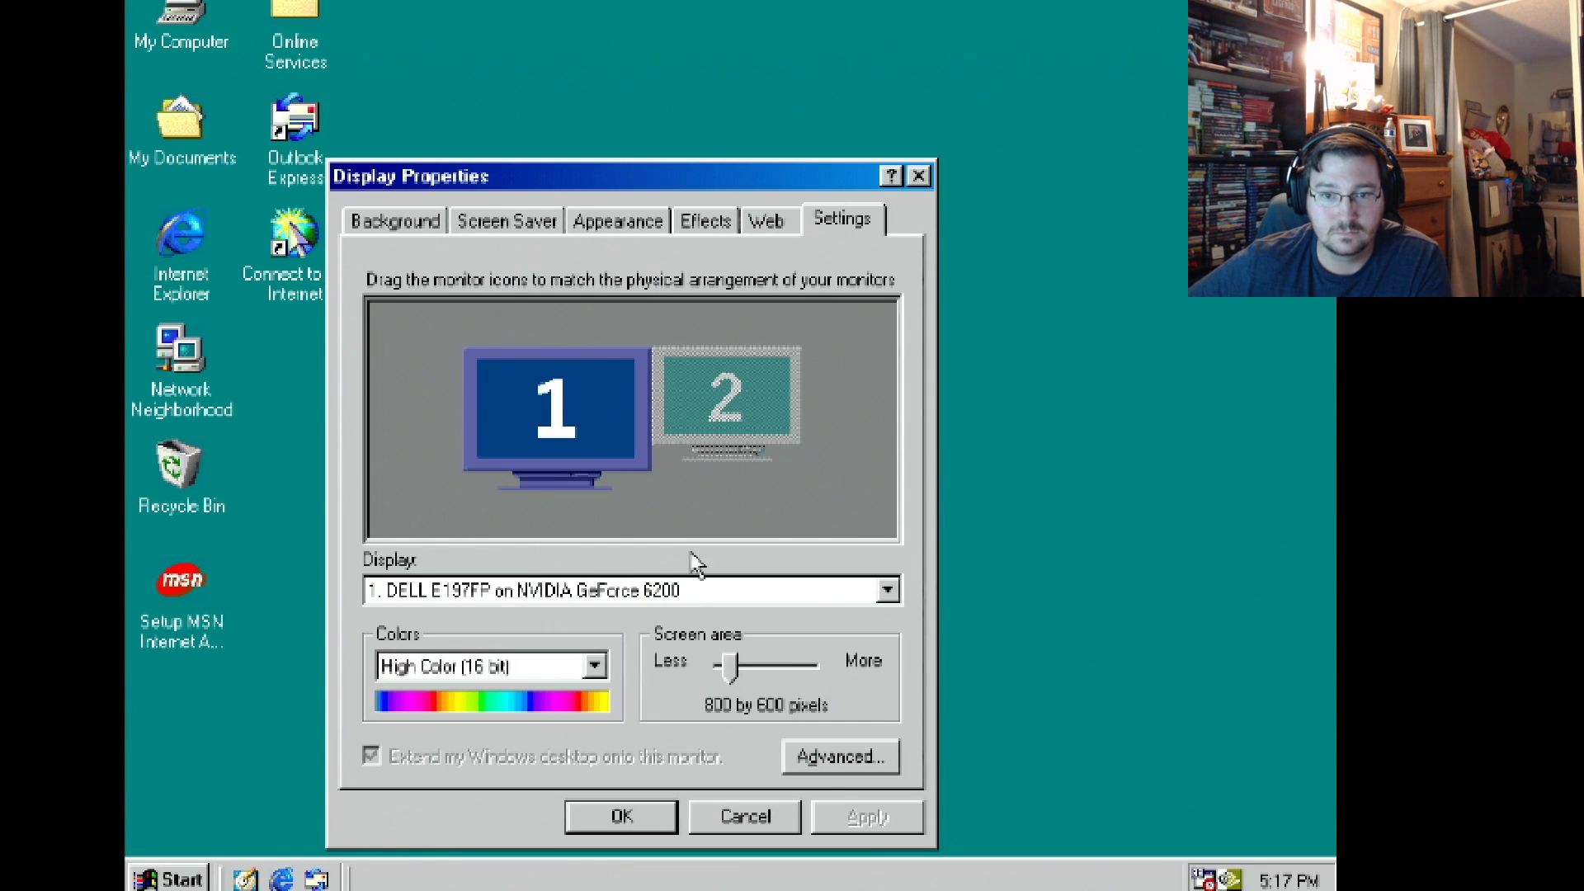
{"action": "left_click", "coordinate": [555, 672]}
{"action": "left_click", "coordinate": [492, 757]}
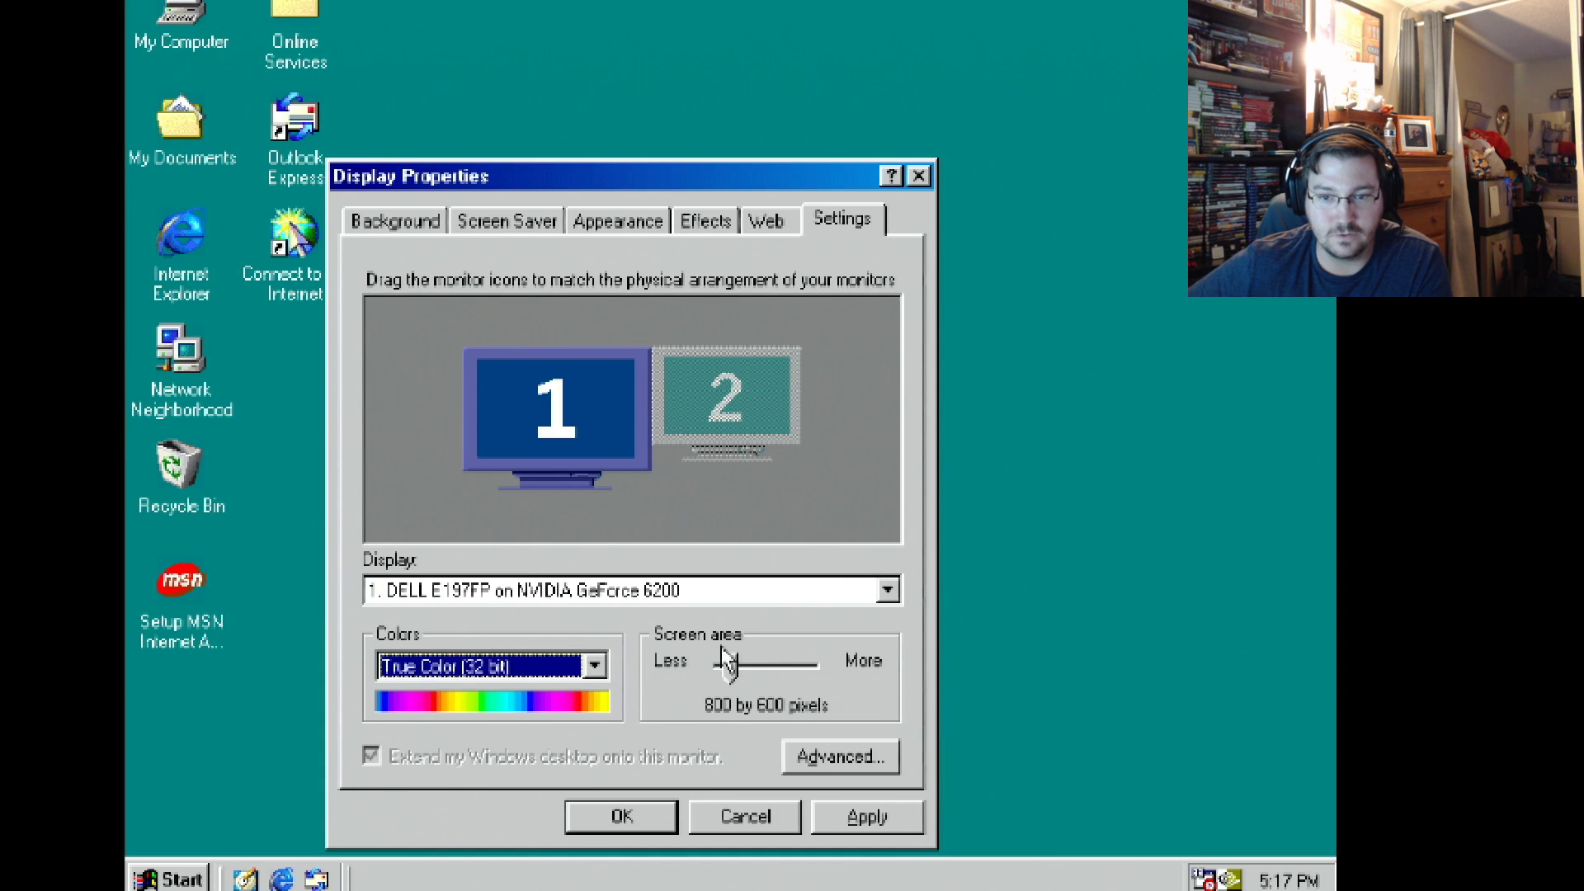
{"action": "left_click_drag", "start_coordinate": [725, 666], "coordinate": [805, 672]}
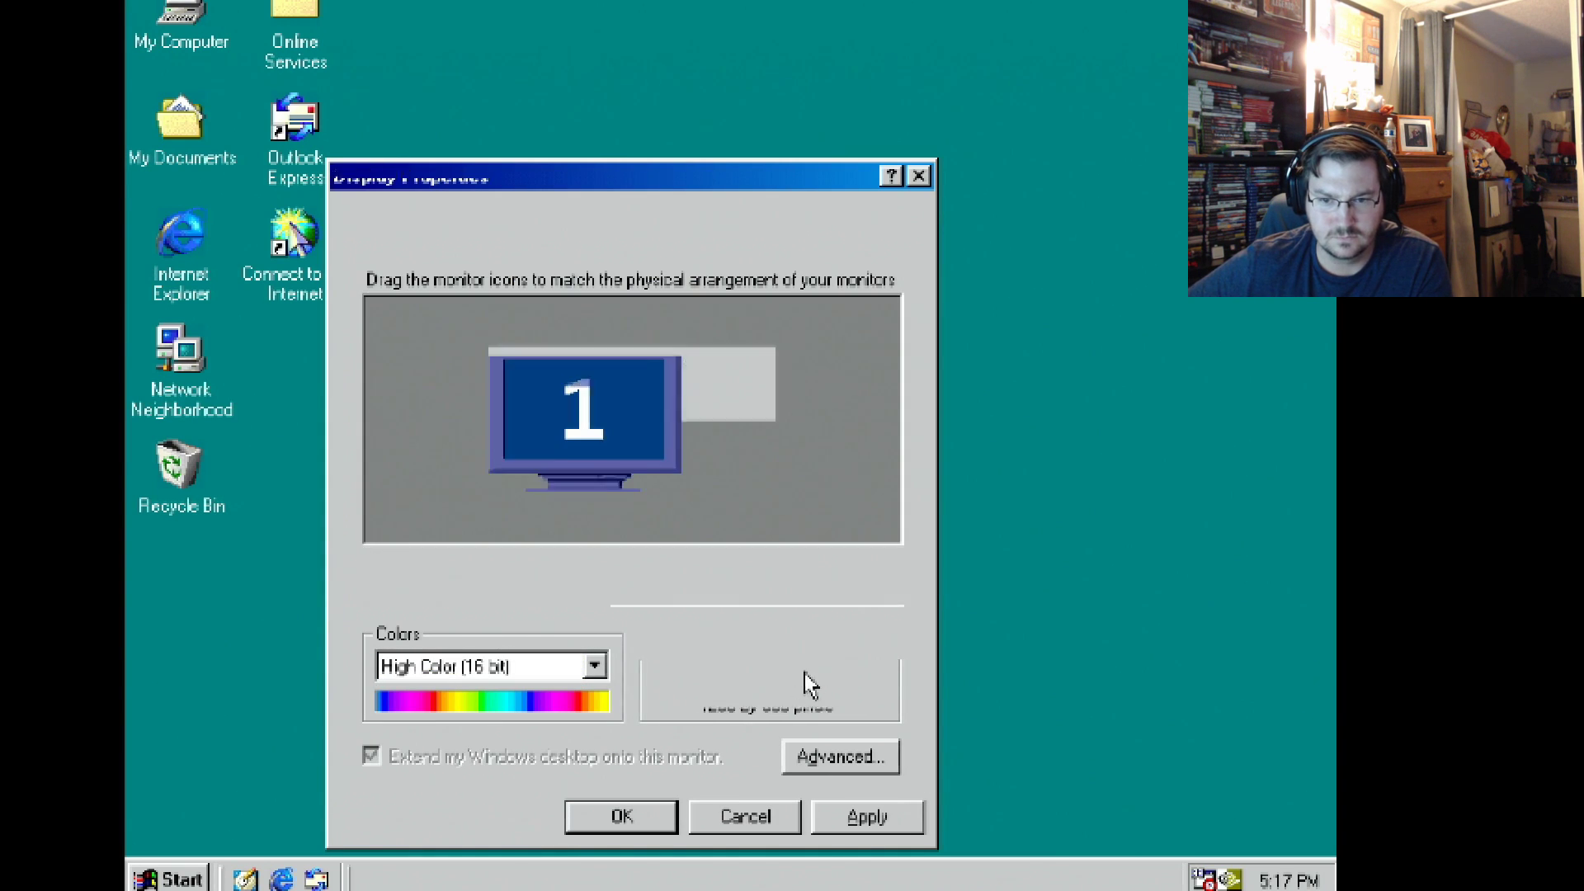
{"action": "left_click", "coordinate": [870, 816]}
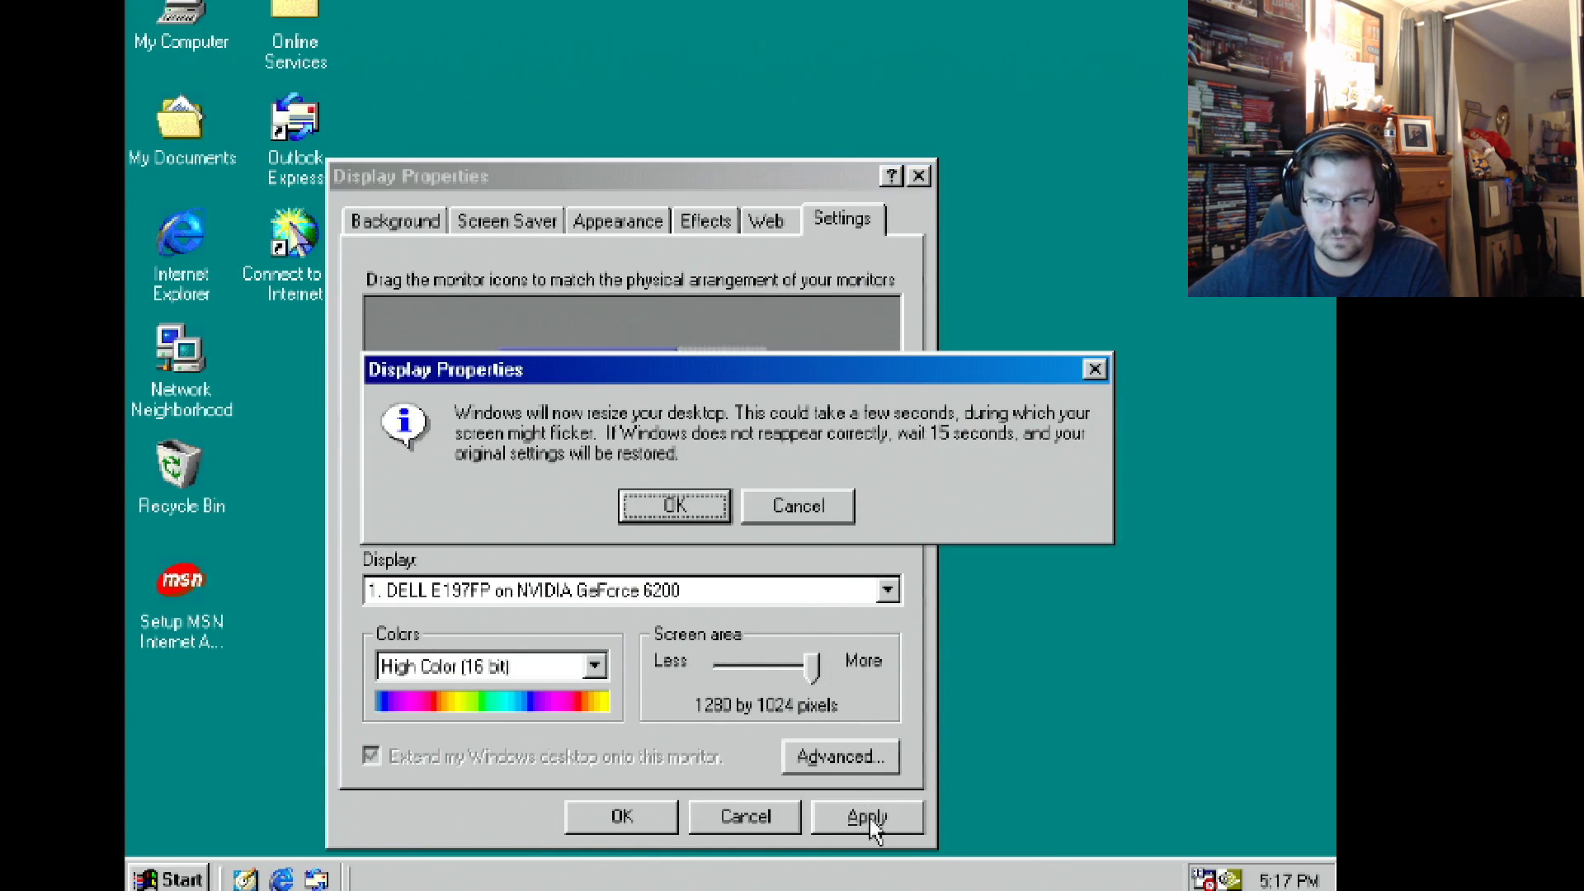
{"action": "left_click", "coordinate": [673, 501]}
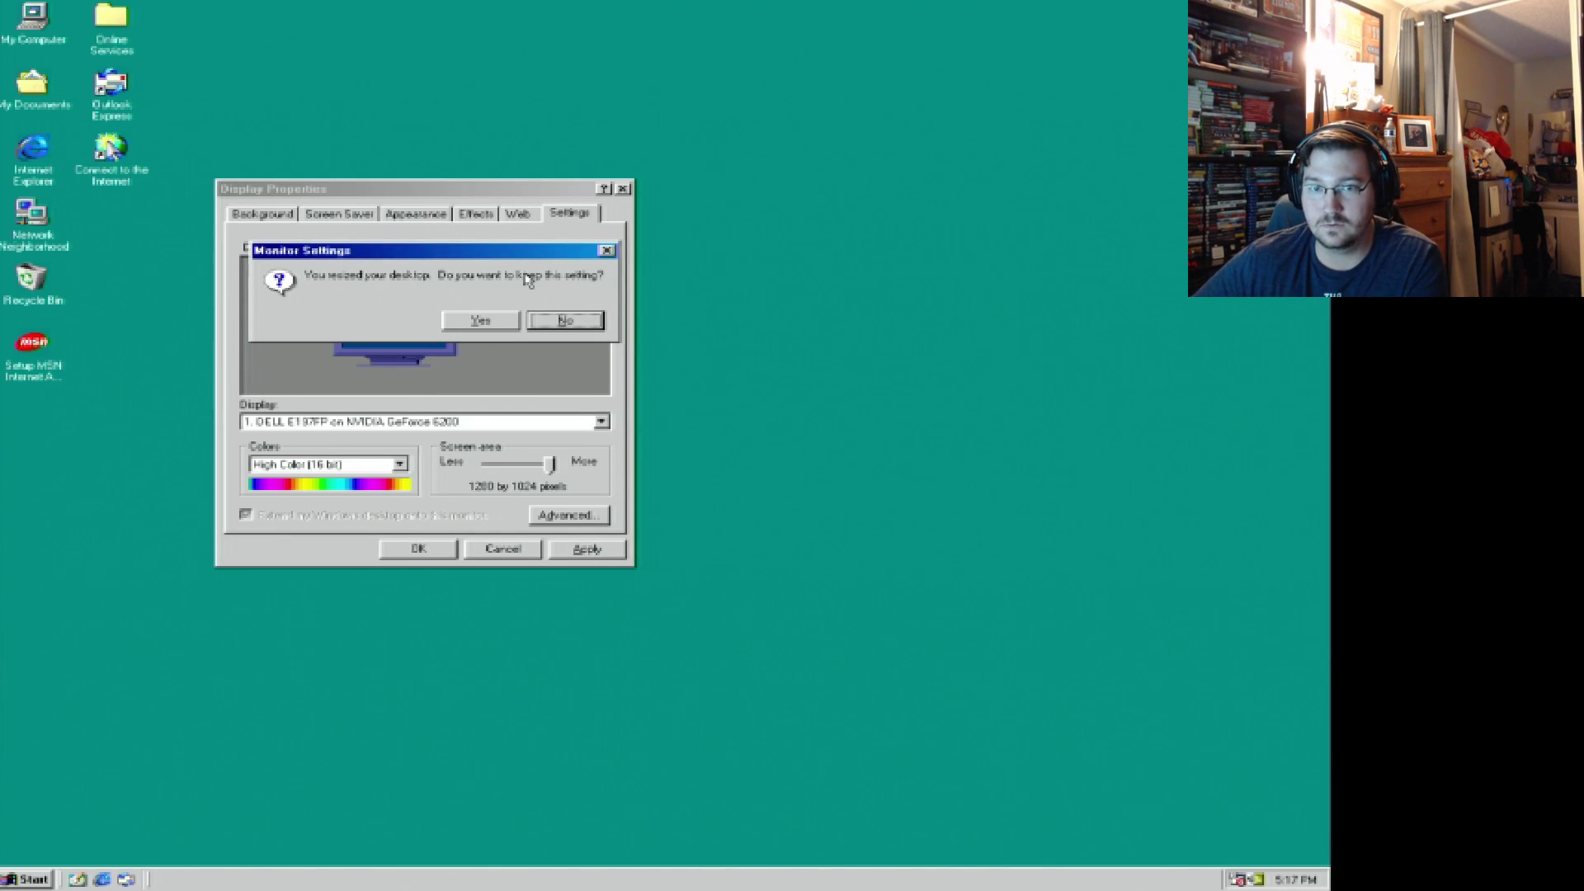
{"action": "left_click", "coordinate": [499, 322]}
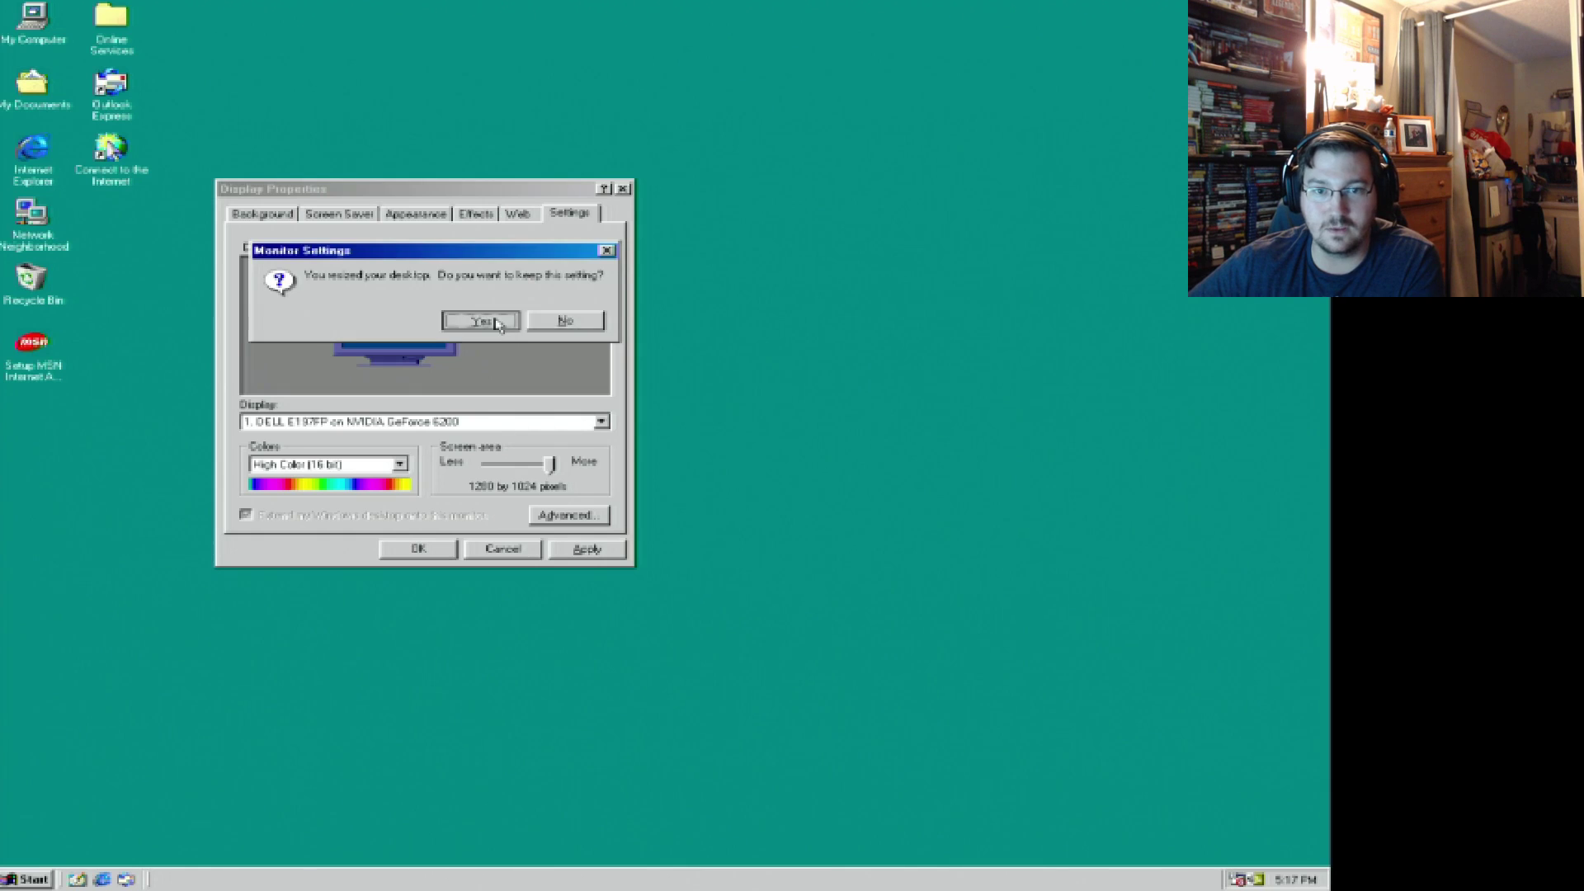
Step: Set the colors to True Color (32 bit), apply them without restarting, and close the display properties
{"action": "left_click", "coordinate": [398, 460]}
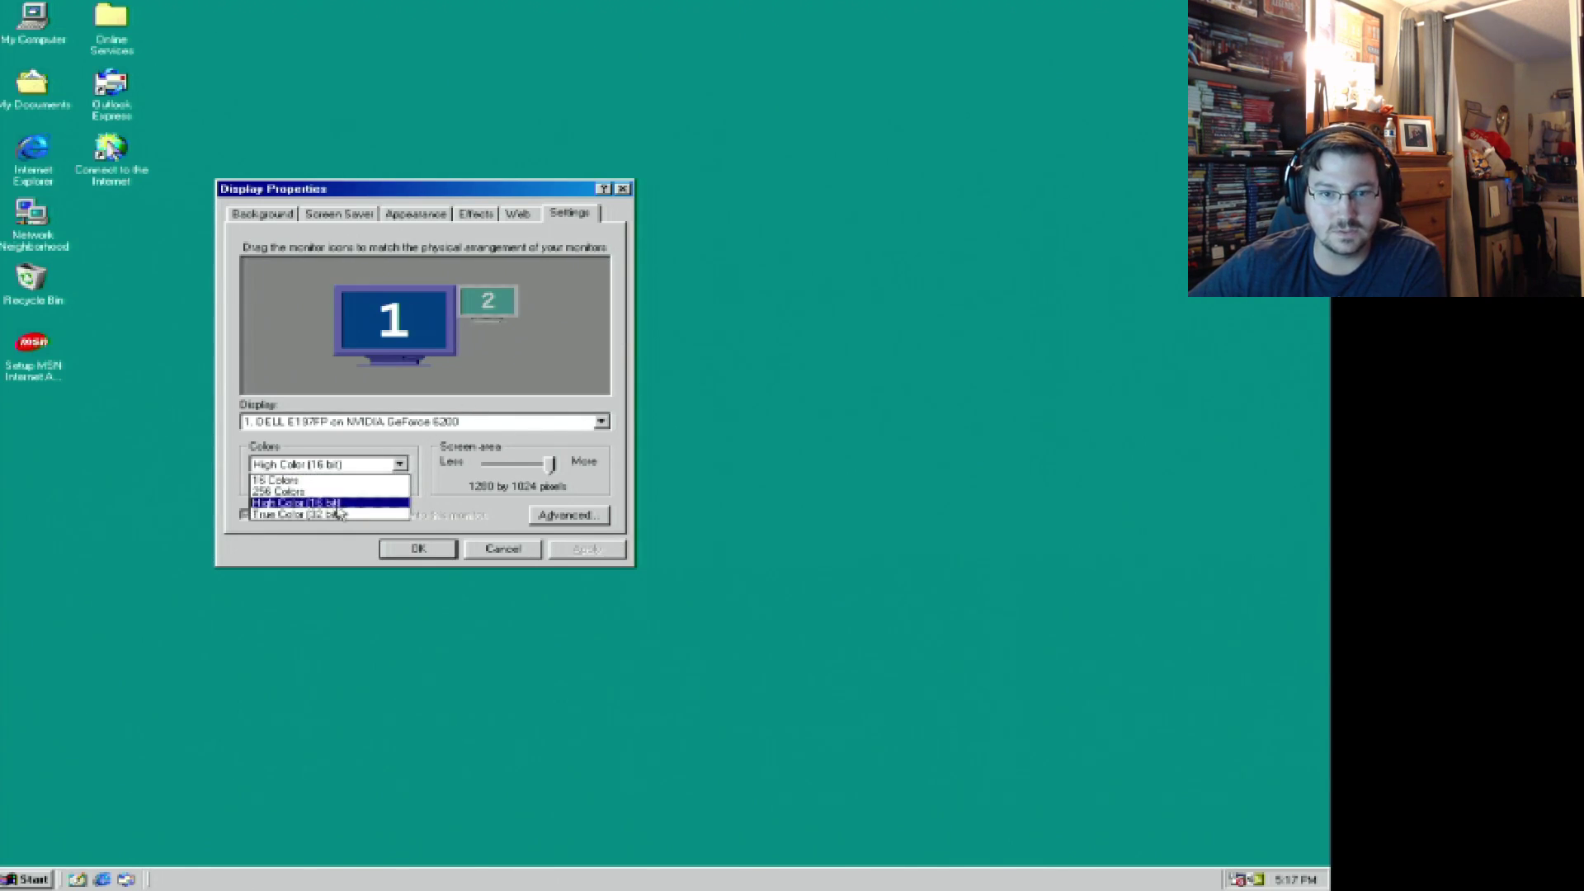
{"action": "left_click", "coordinate": [337, 515]}
{"action": "left_click", "coordinate": [586, 549]}
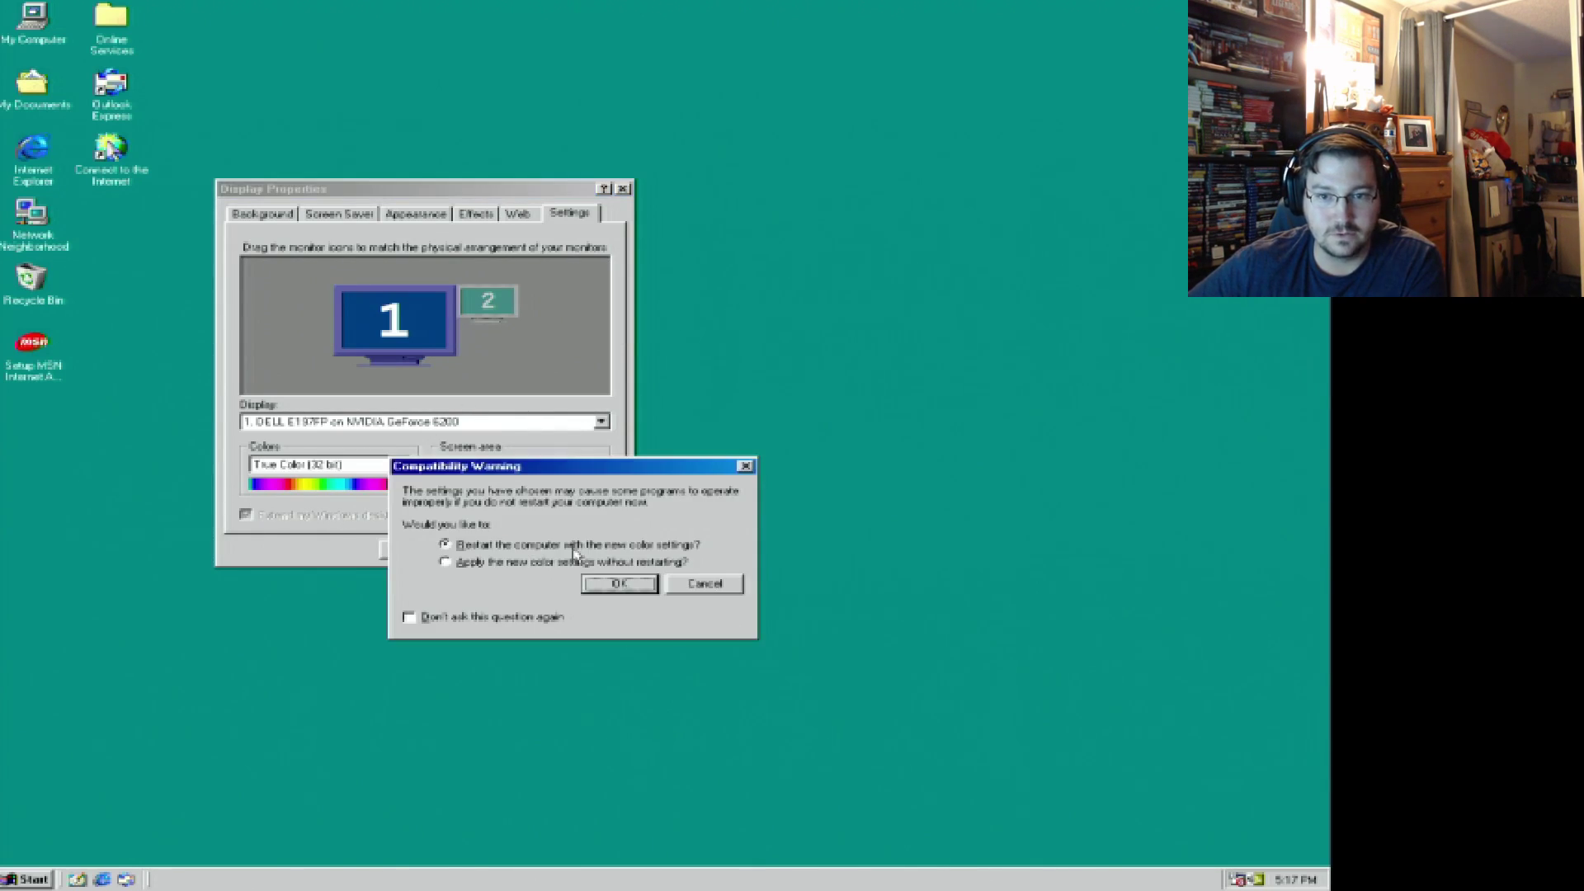
{"action": "left_click", "coordinate": [523, 564]}
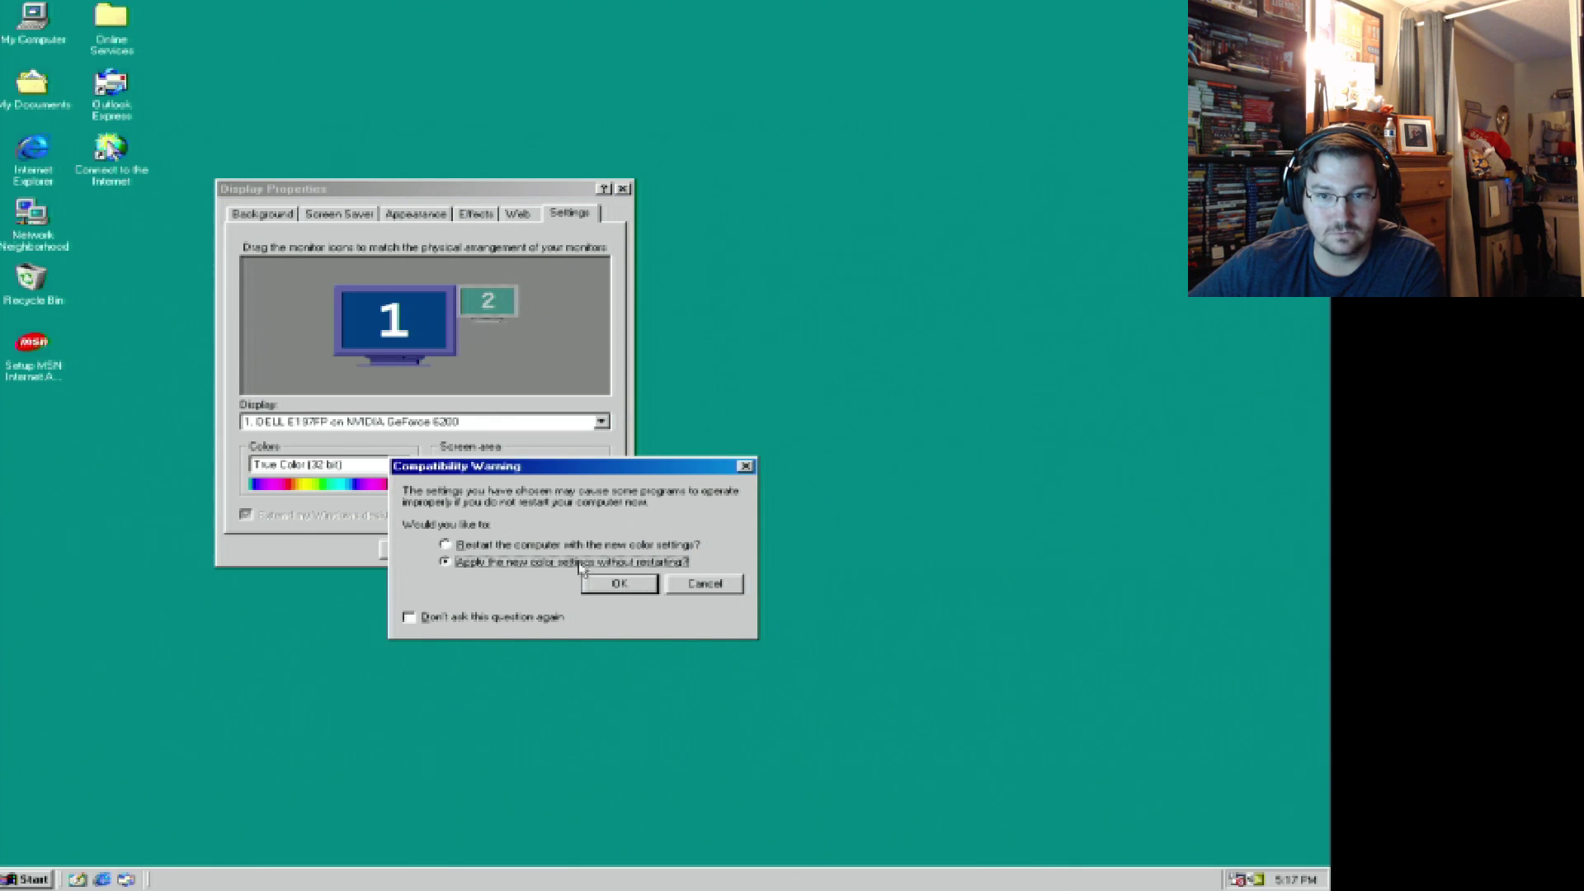
{"action": "left_click", "coordinate": [618, 584]}
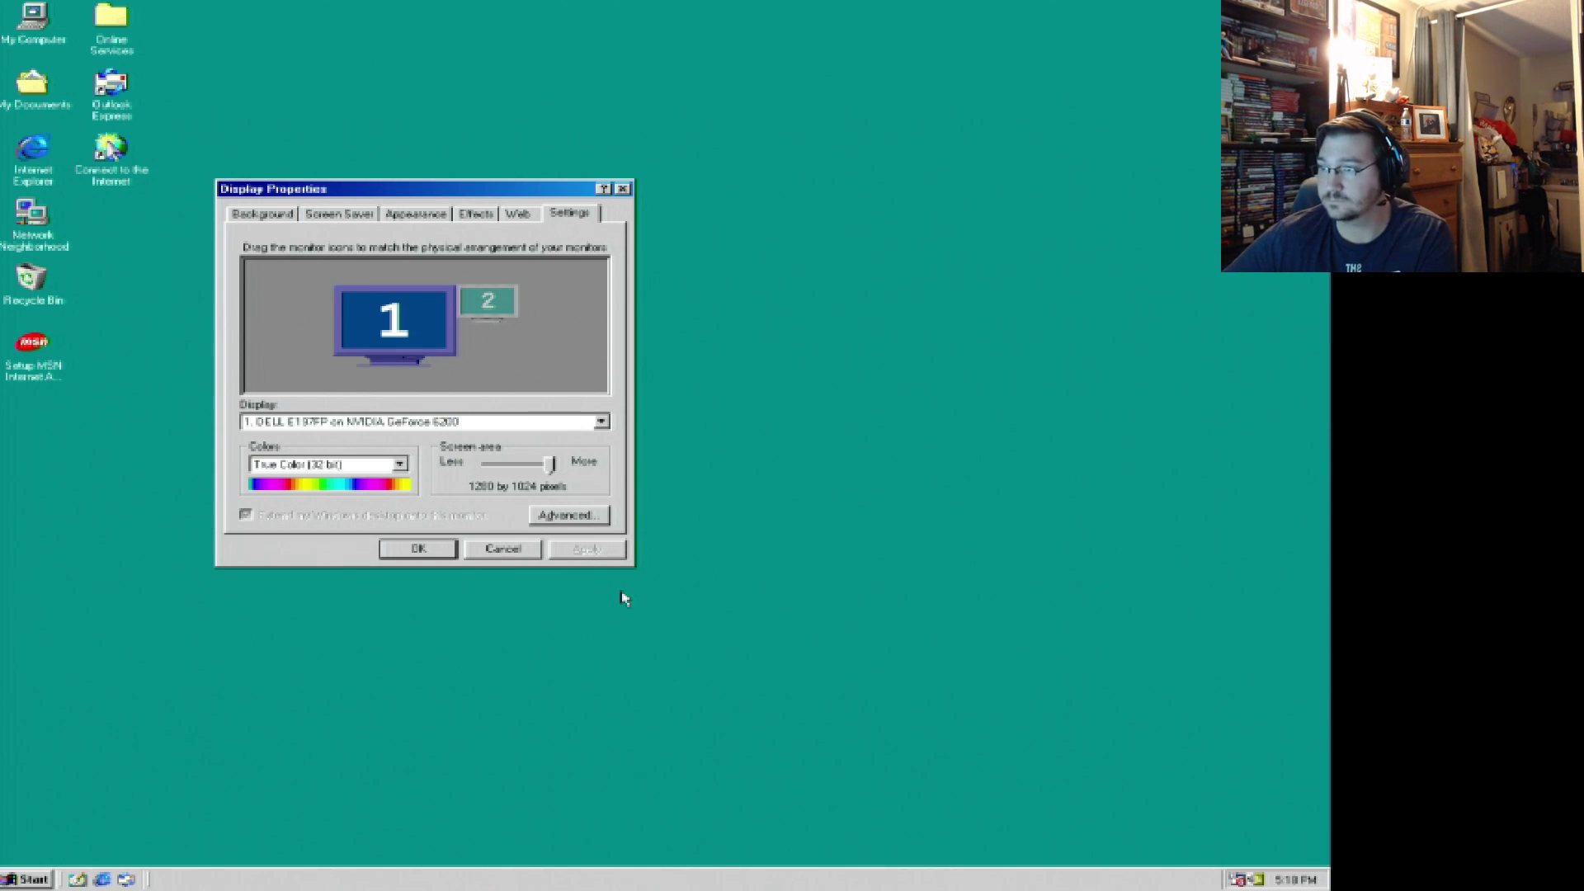
{"action": "left_click", "coordinate": [400, 553]}
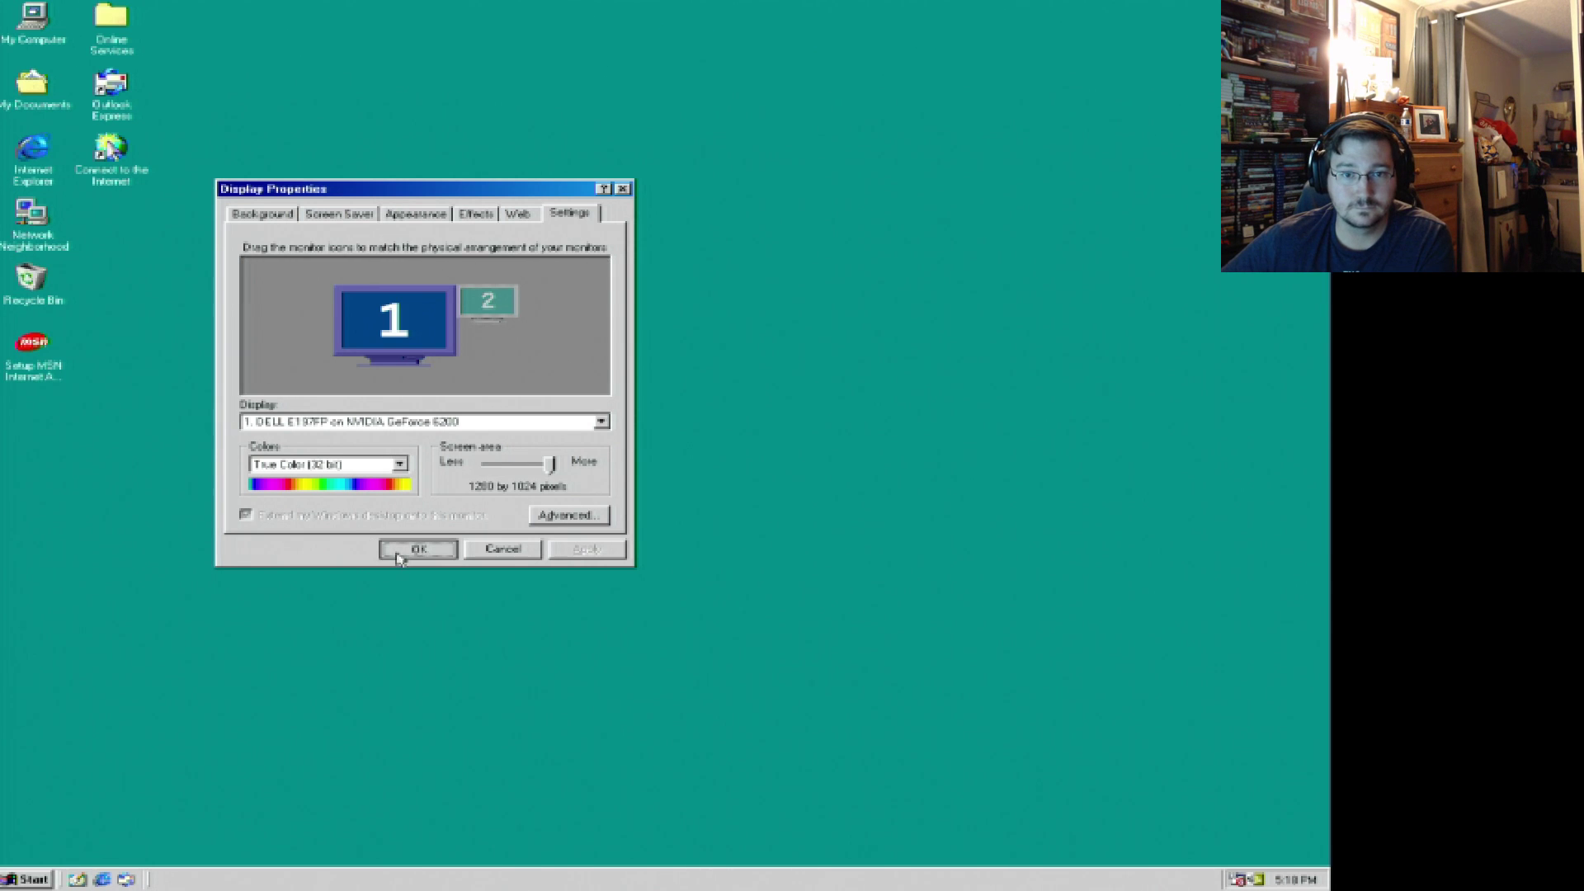
Step: Set the desktop wallpaper to Windows98, enabling Active Desktop for it, and close the display properties
{"action": "right_click", "coordinate": [394, 559]}
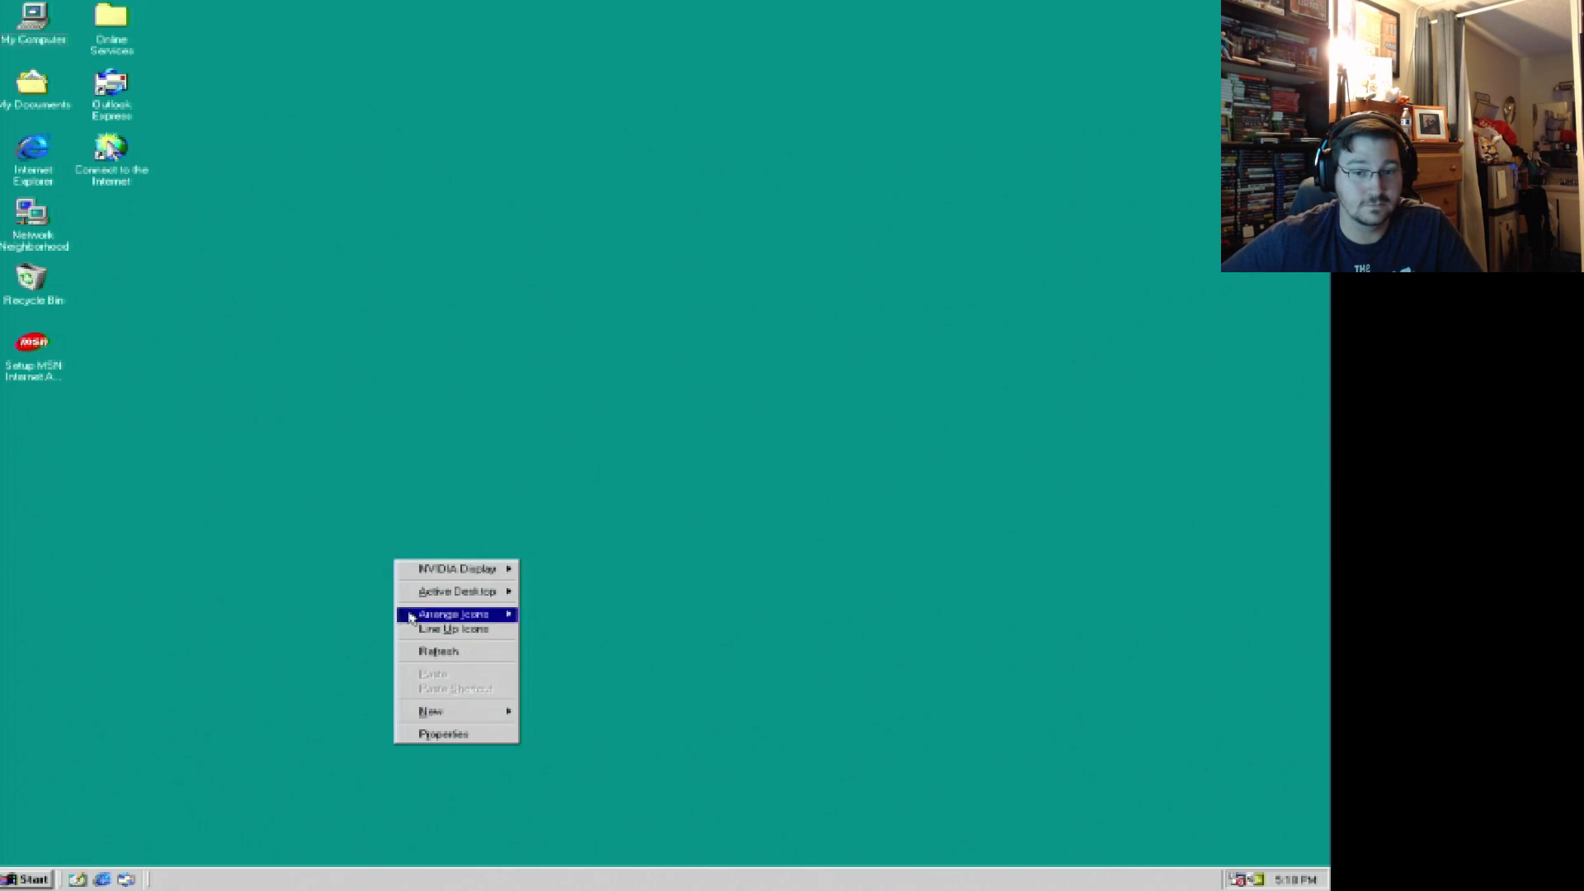
{"action": "left_click", "coordinate": [448, 734]}
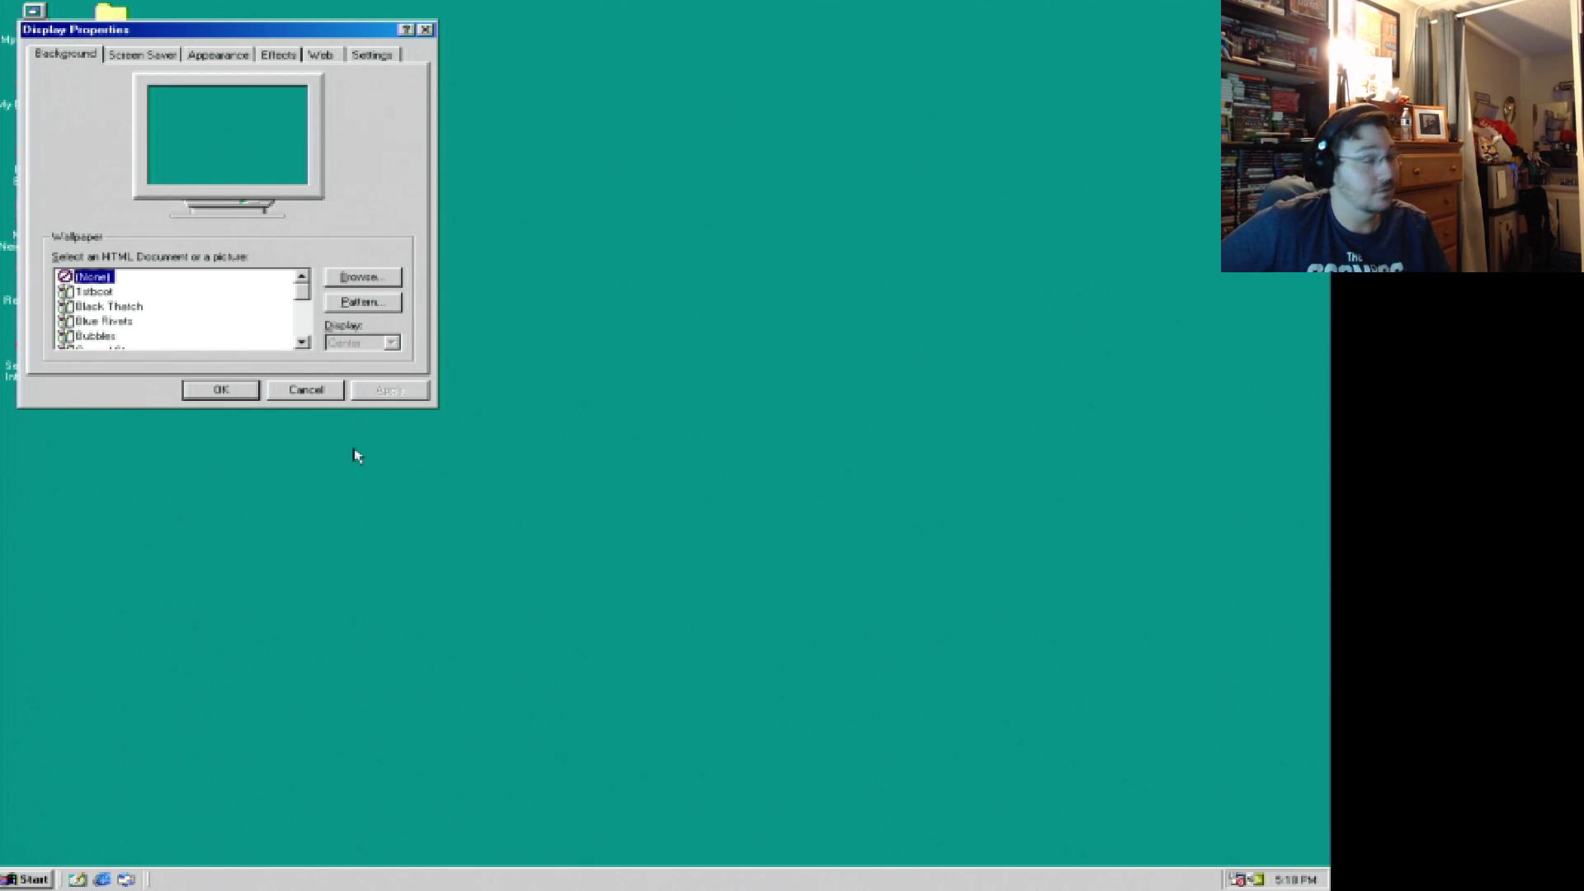
{"action": "key", "text": "Down"}
{"action": "key", "text": "Down"}
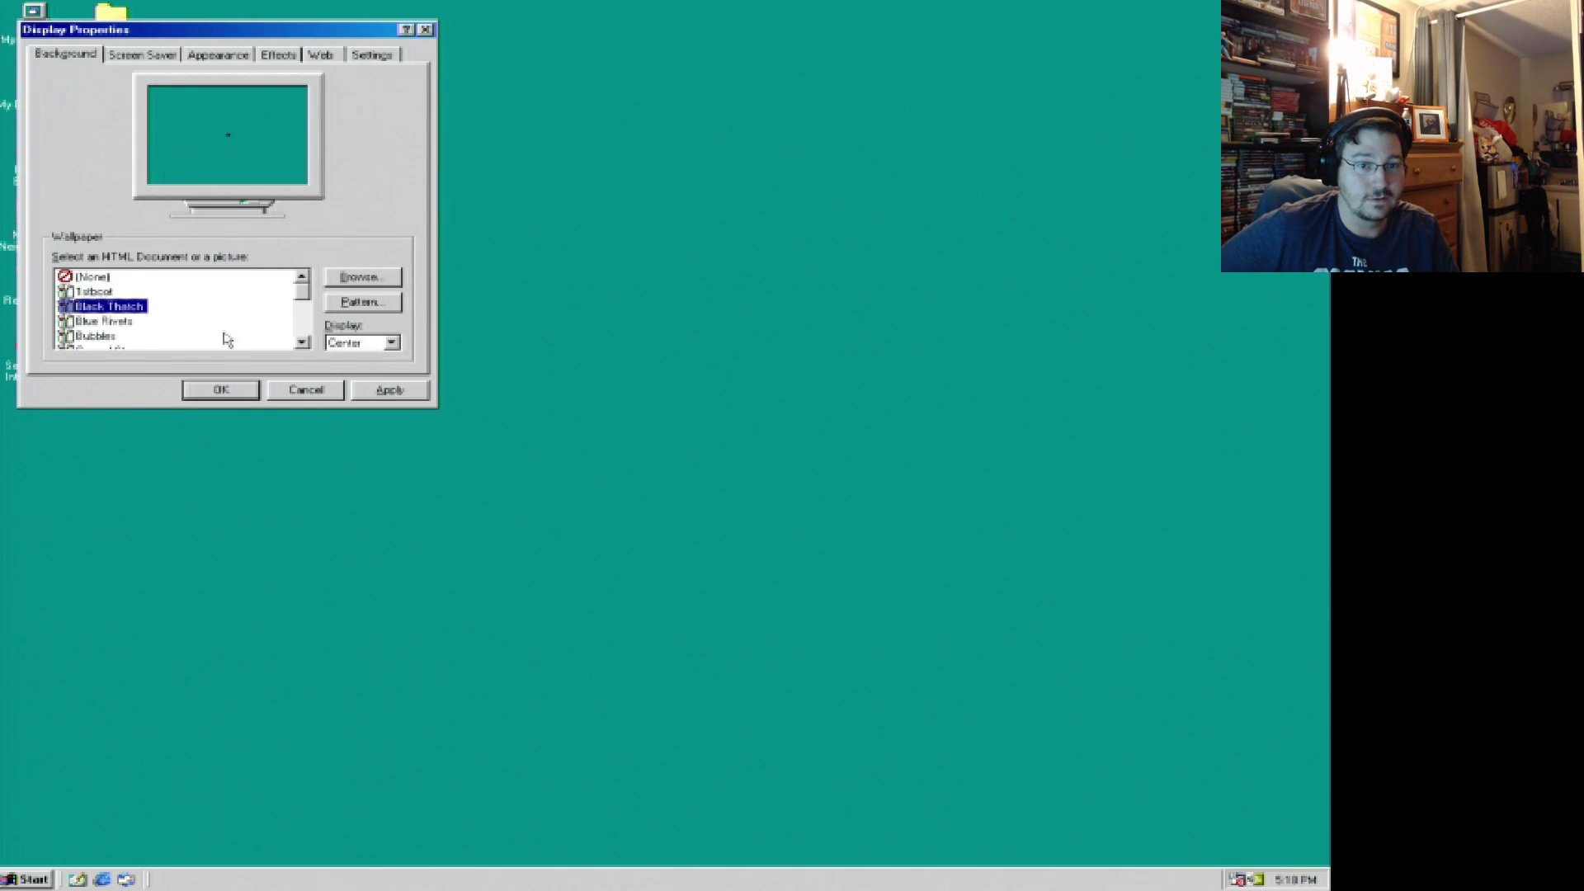
{"action": "left_click", "coordinate": [302, 344]}
{"action": "left_click", "coordinate": [302, 343]}
{"action": "left_click", "coordinate": [302, 343]}
{"action": "left_click", "coordinate": [302, 344]}
{"action": "left_click", "coordinate": [302, 343]}
{"action": "left_click", "coordinate": [302, 343]}
{"action": "left_click", "coordinate": [302, 343]}
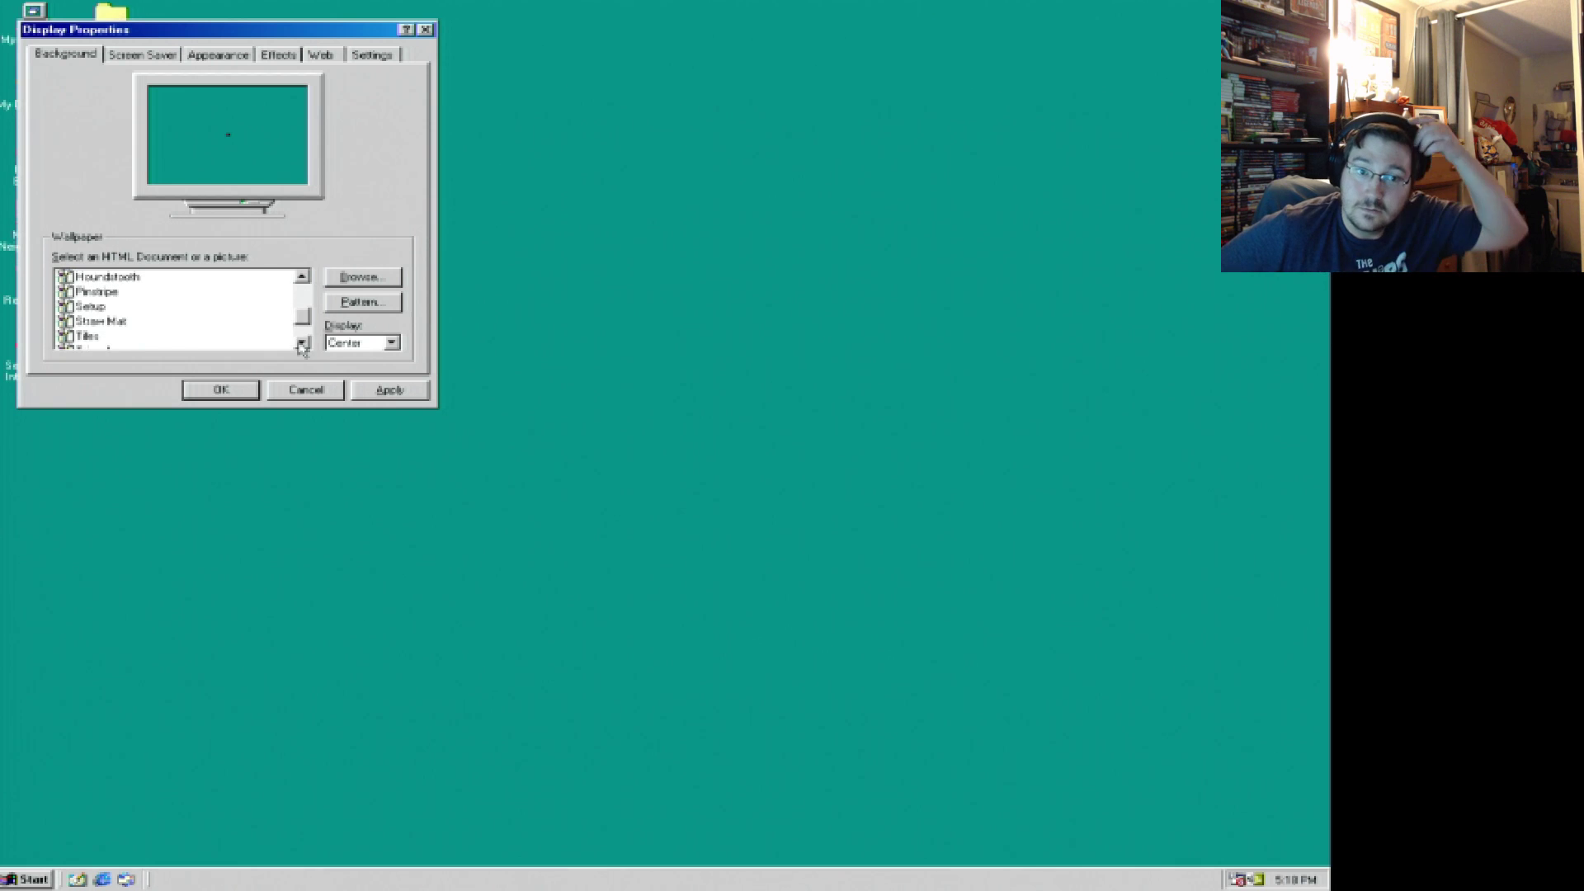
{"action": "left_click", "coordinate": [302, 343]}
{"action": "left_click", "coordinate": [302, 343]}
{"action": "left_click", "coordinate": [302, 344]}
{"action": "left_click", "coordinate": [94, 321]}
{"action": "left_click", "coordinate": [104, 336]}
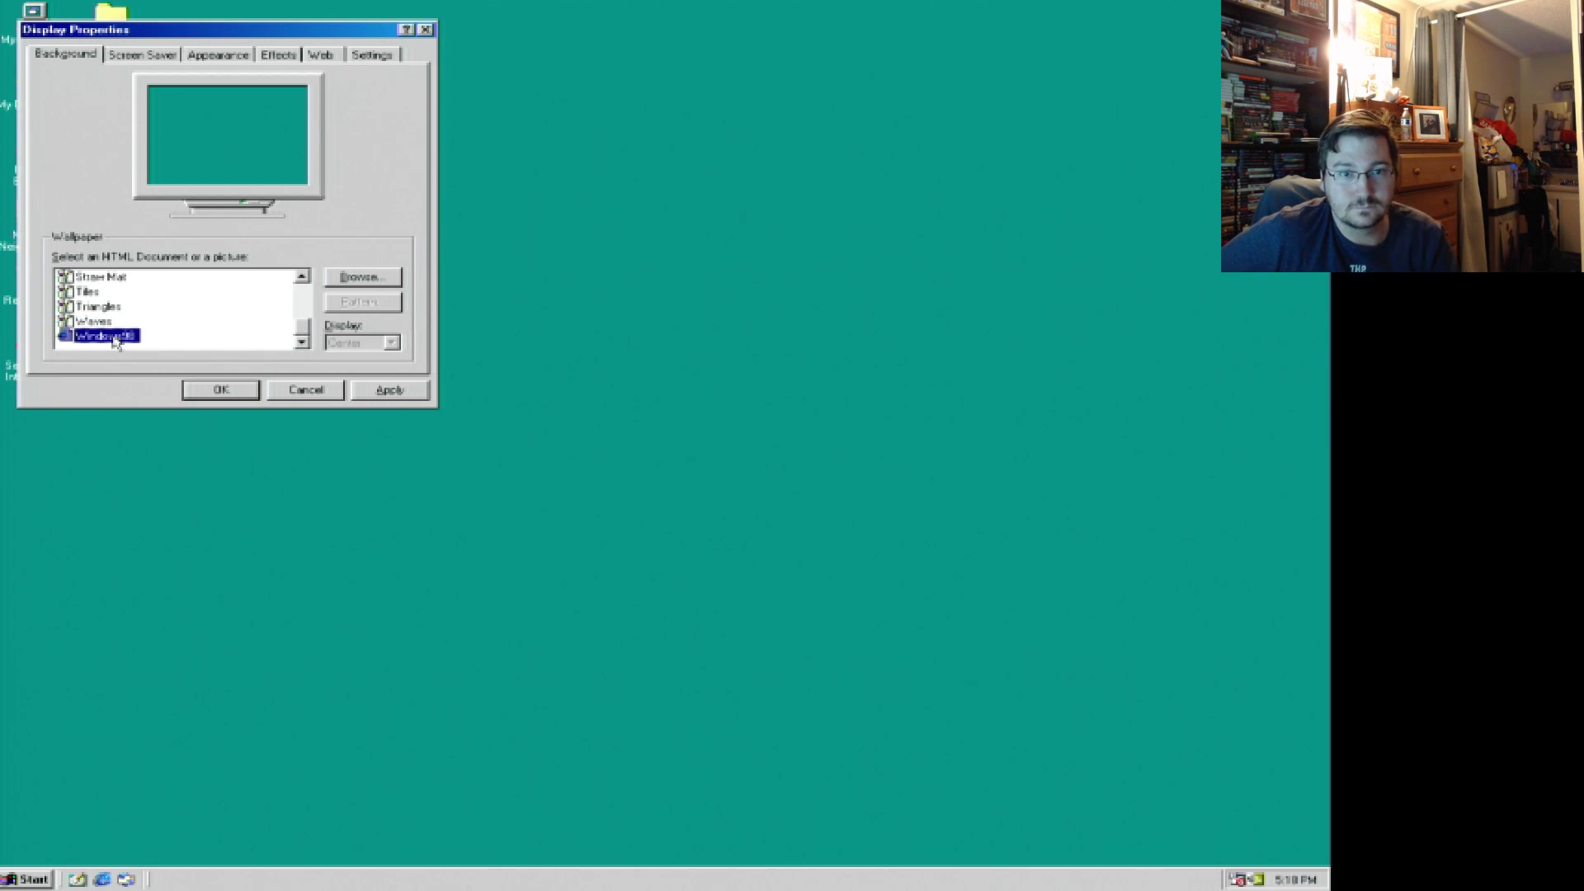
{"action": "left_click", "coordinate": [392, 391]}
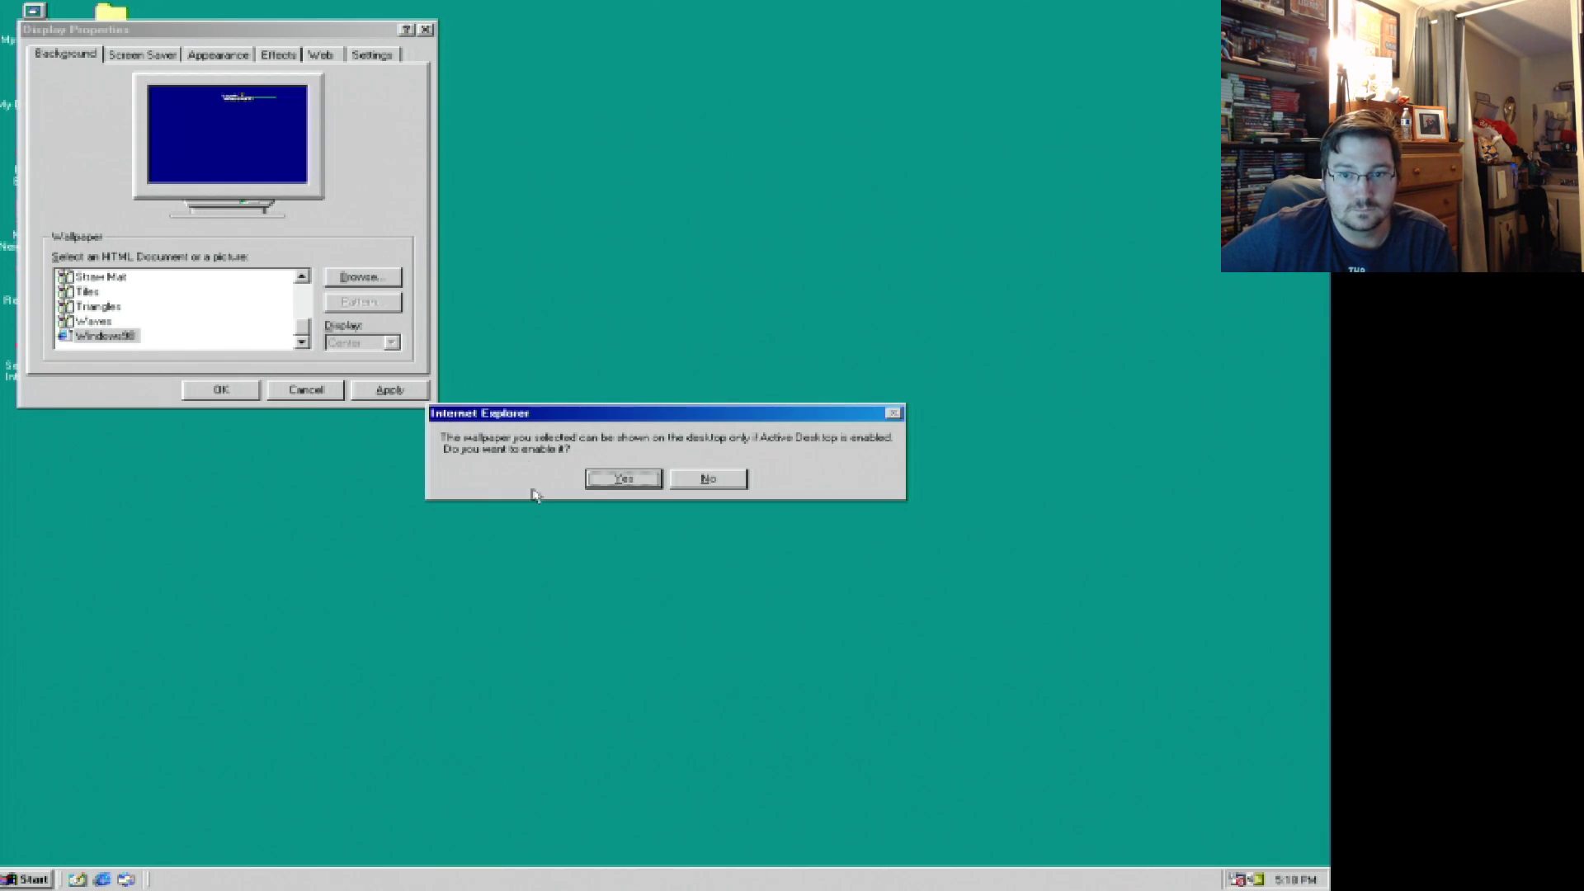
{"action": "left_click", "coordinate": [623, 479]}
{"action": "left_click", "coordinate": [221, 390]}
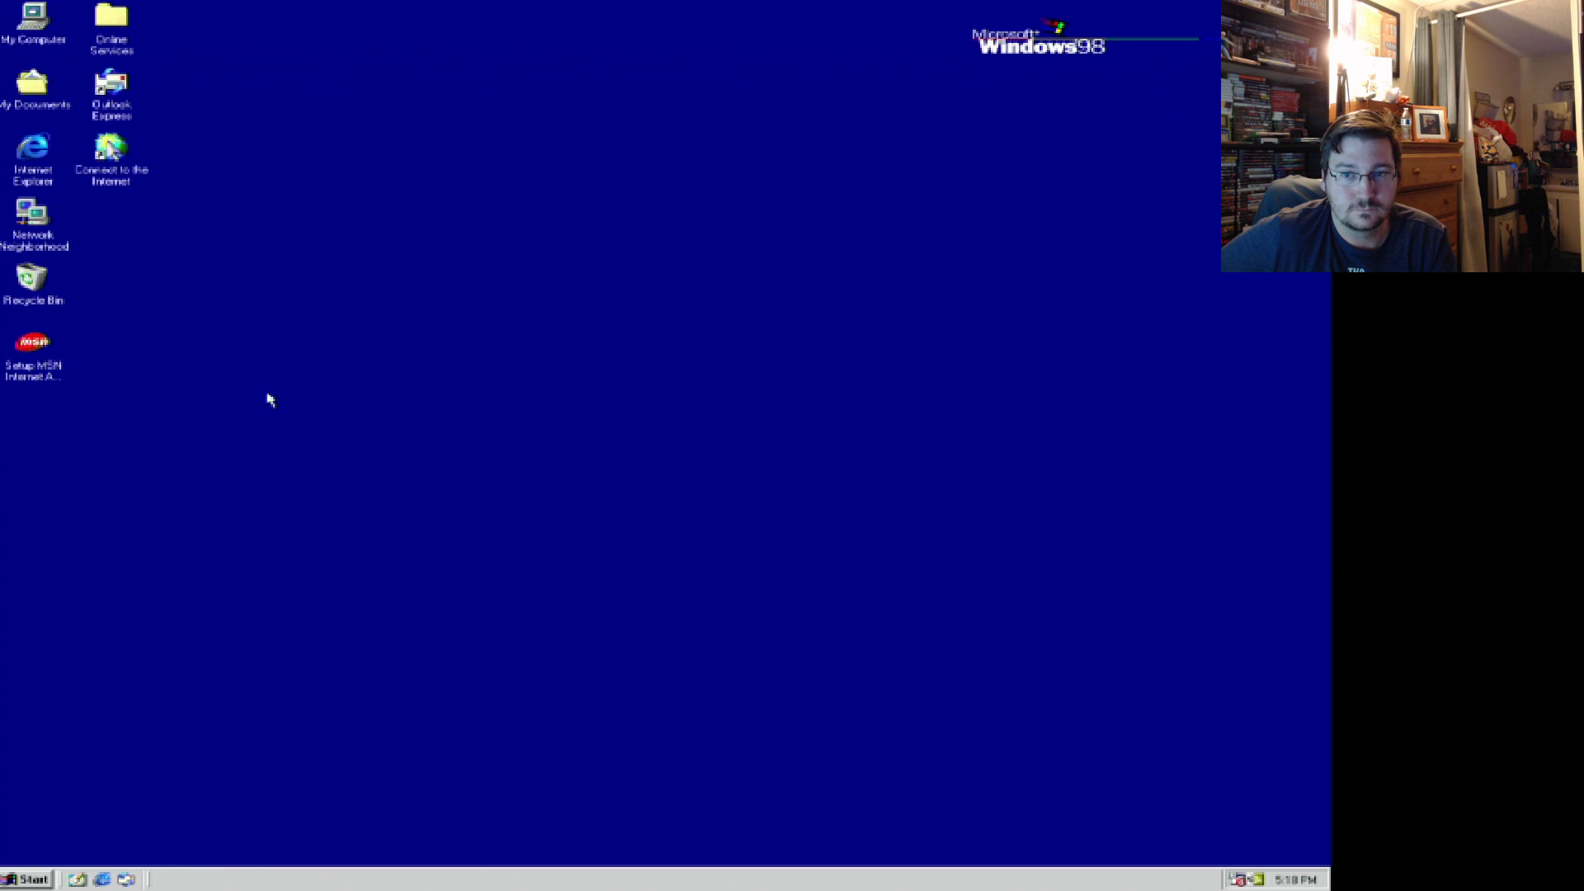